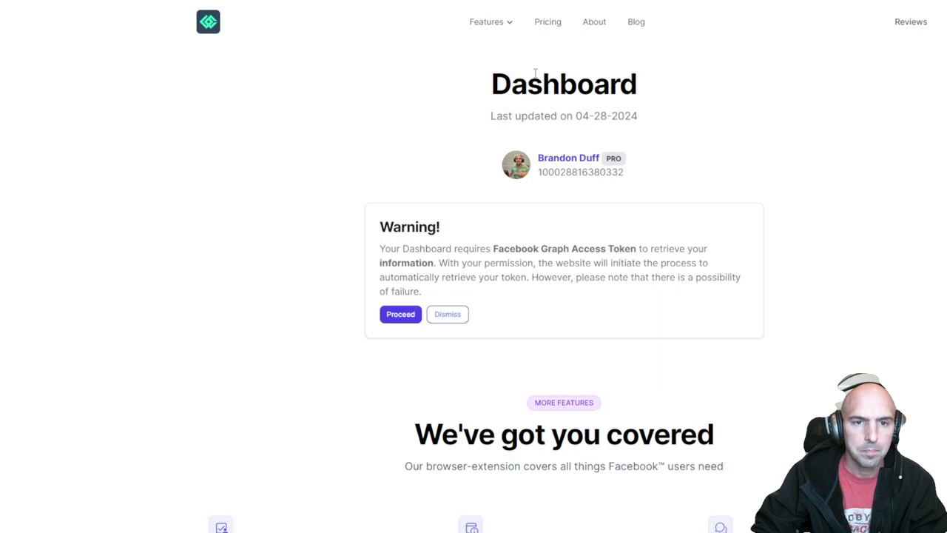
Step: Open the pricing page and review the Mid, Pro and Elite plans and the plan comparison table
scroll(535, 73, up, 1)
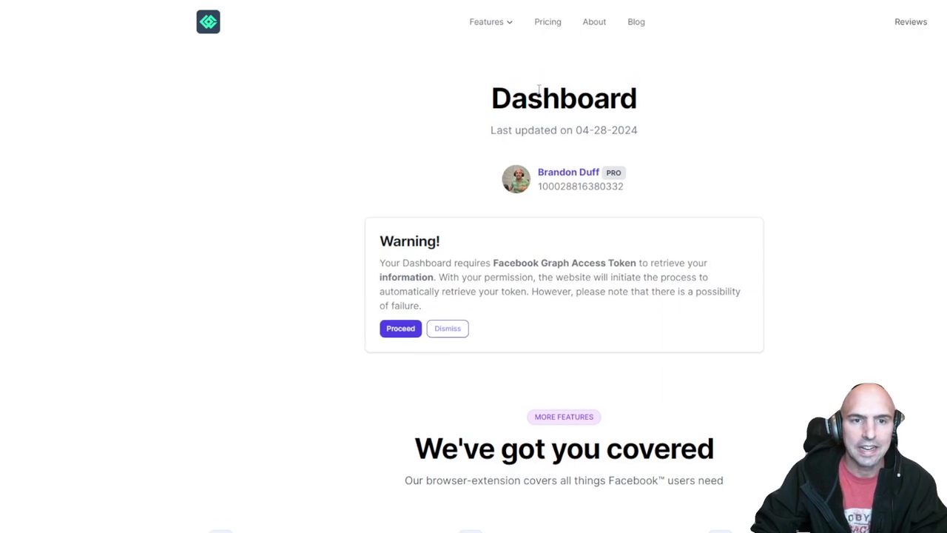
click(545, 23)
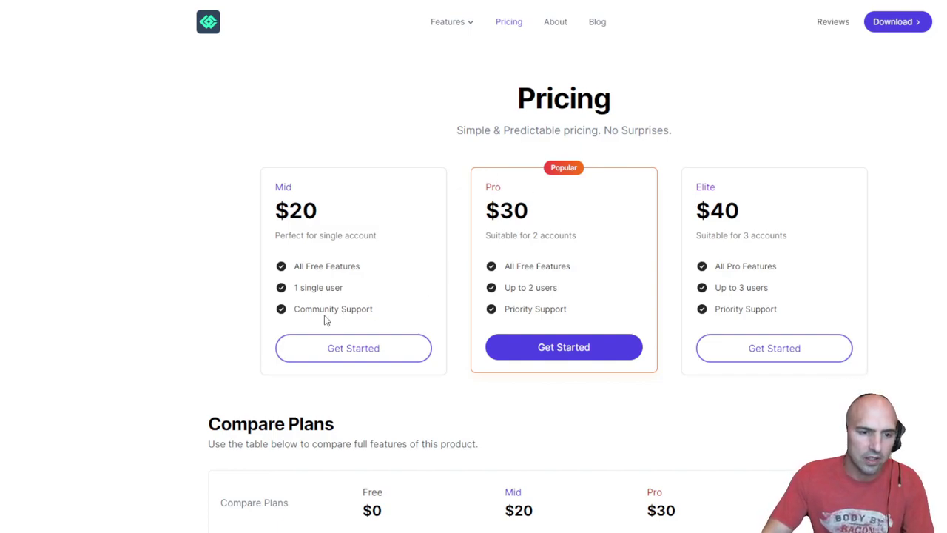
drag(276, 188, 318, 194)
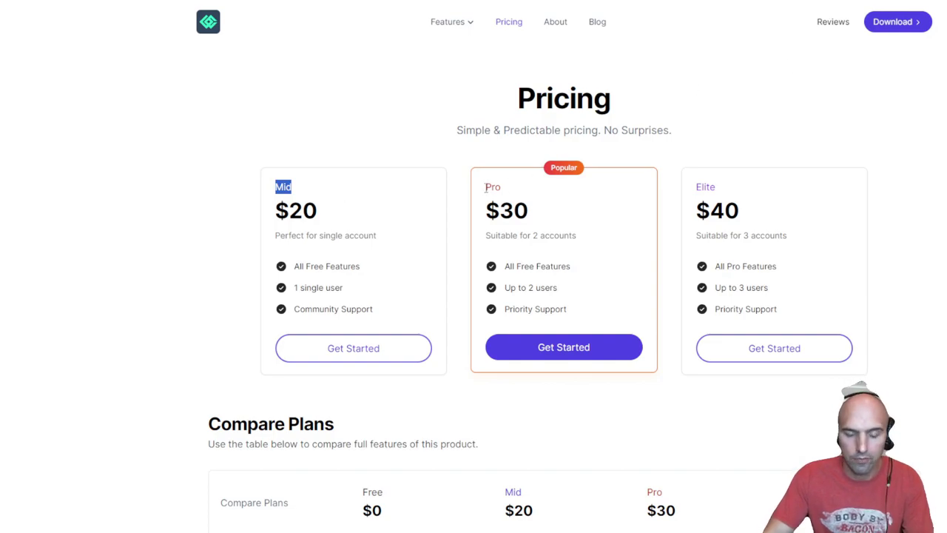
scroll(487, 232, down, 4)
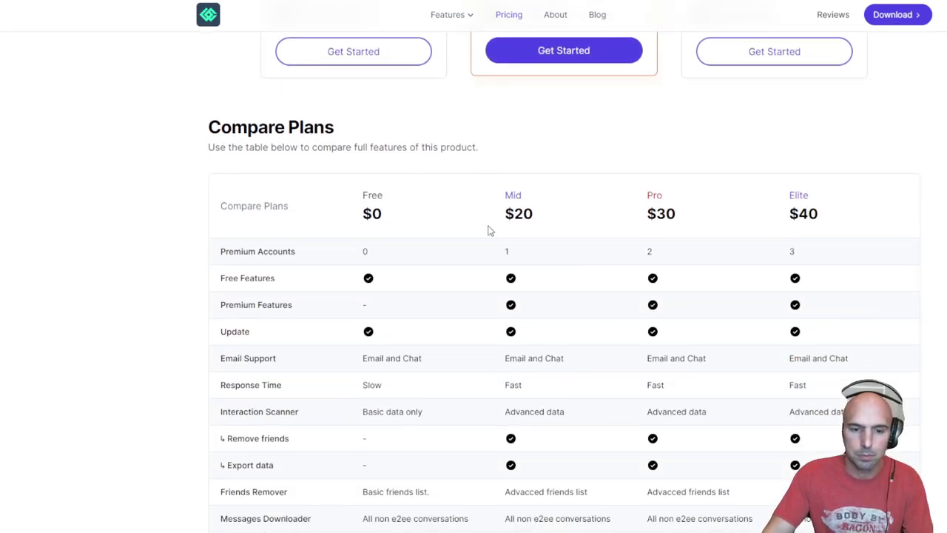
scroll(488, 231, down, 12)
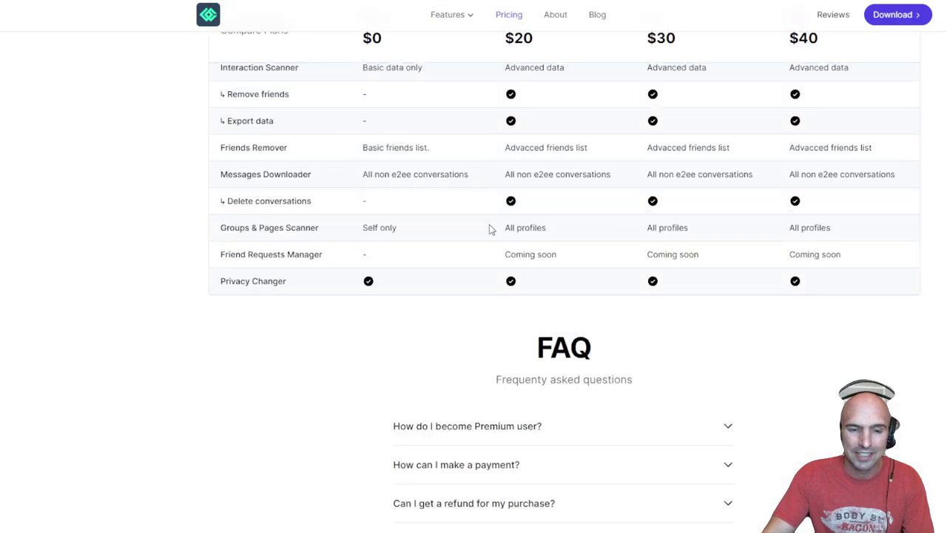
scroll(491, 229, up, 15)
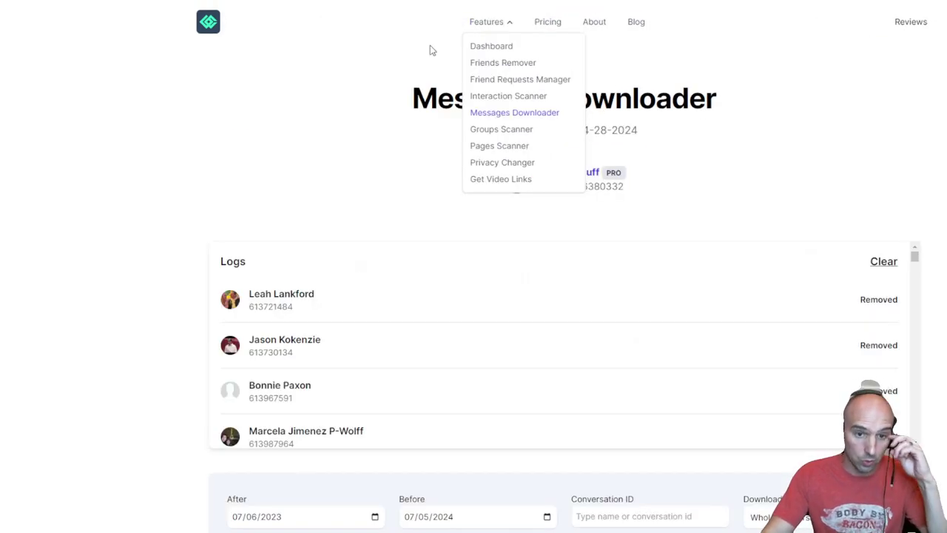
Step: Examine the conversations listed on the Messages Downloader page and how many messages each one has
click(370, 156)
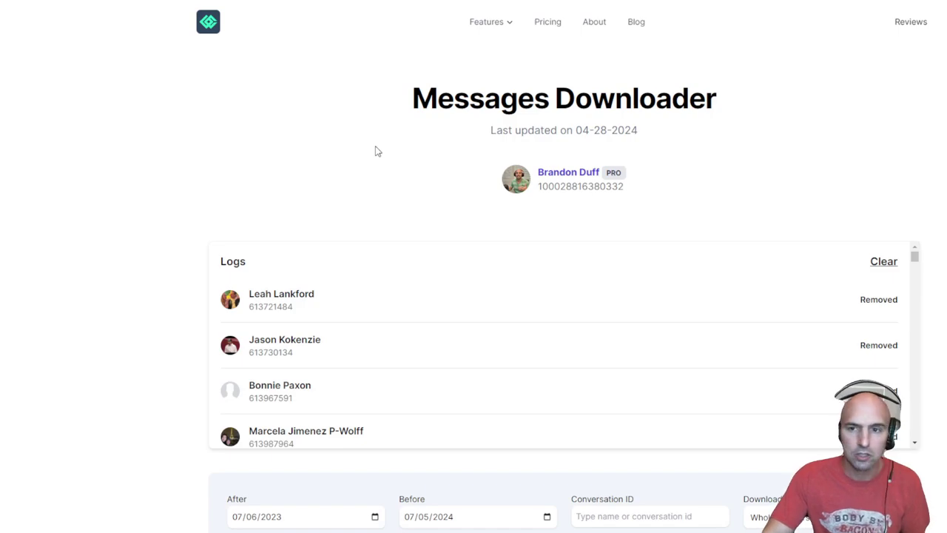
scroll(374, 151, down, 5)
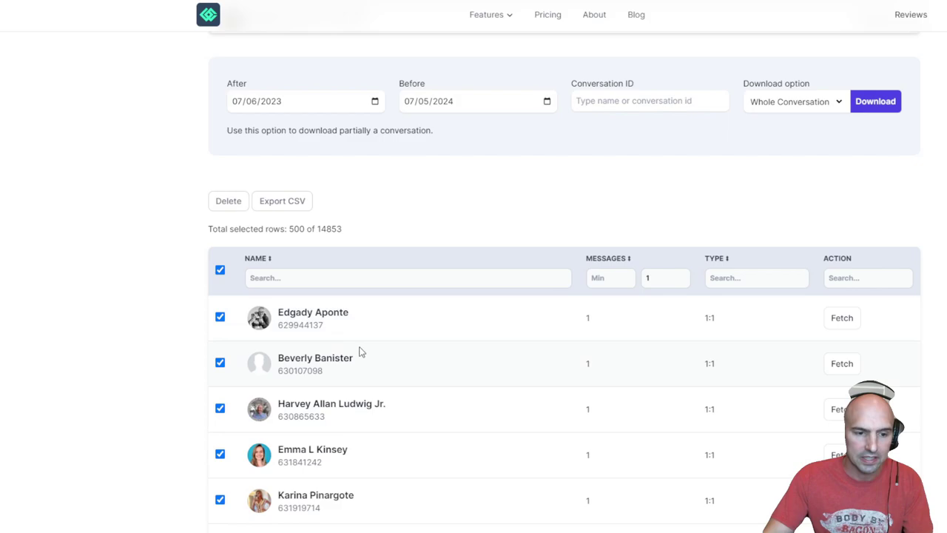
scroll(359, 352, down, 2)
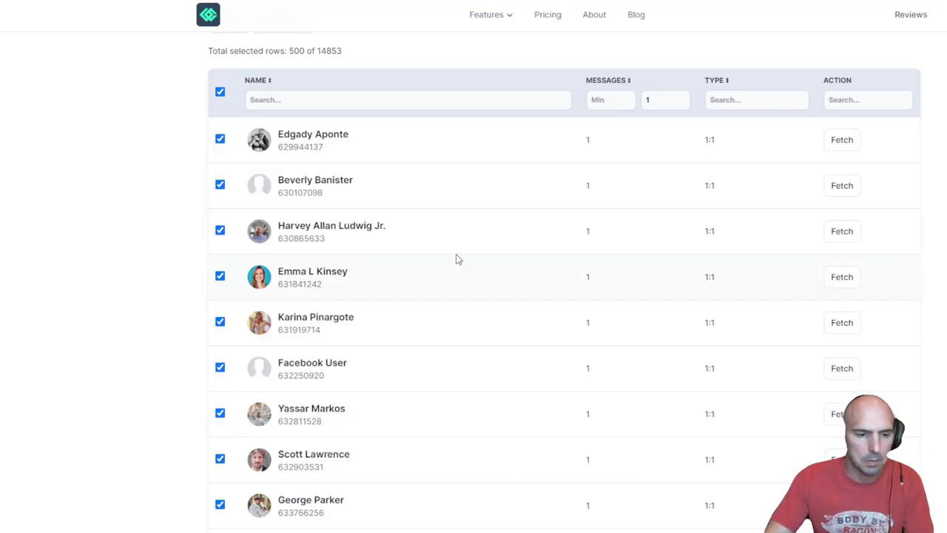
scroll(407, 370, down, 4)
scroll(422, 299, down, 5)
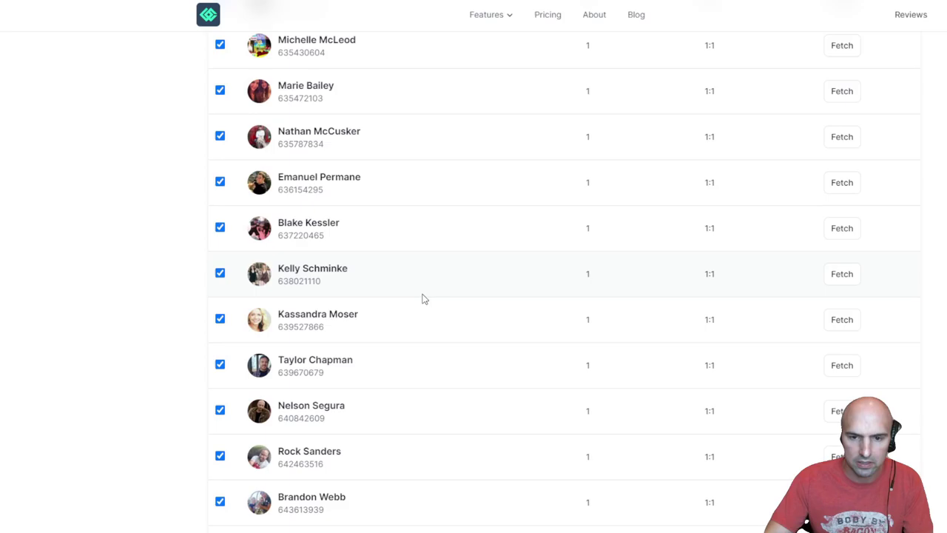
scroll(424, 297, down, 15)
scroll(426, 296, up, 10)
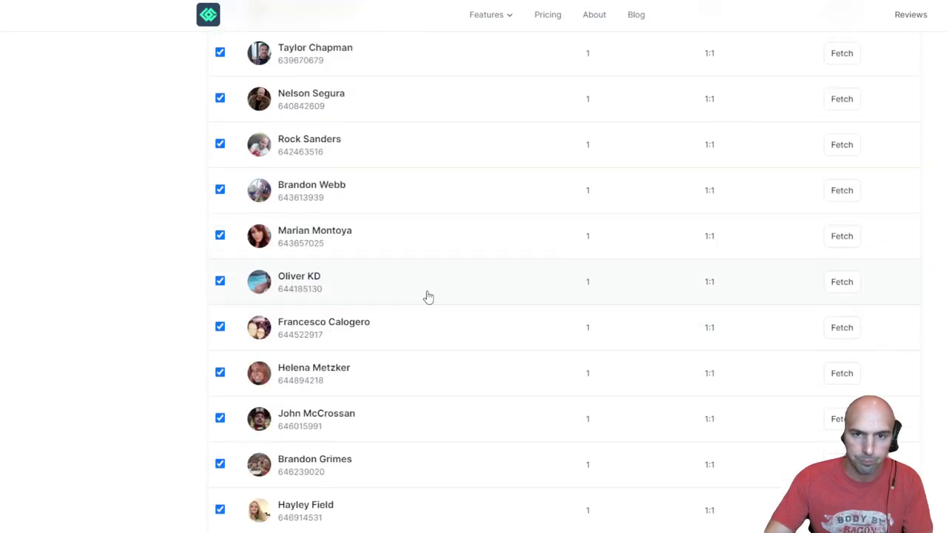
scroll(427, 296, up, 15)
scroll(658, 334, down, 1)
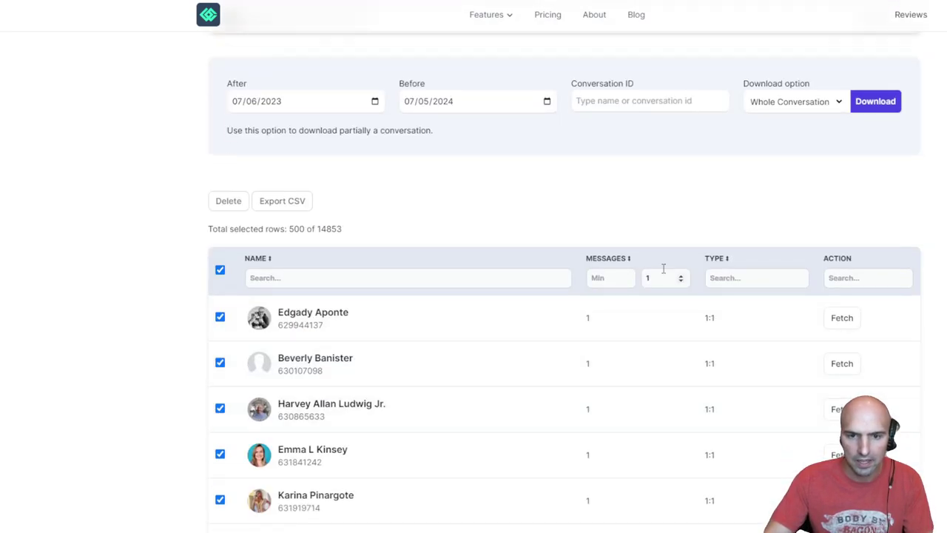
Step: Inspect the conversation table's maximum-messages, type and action filters and its total row count
double_click(656, 276)
click(837, 277)
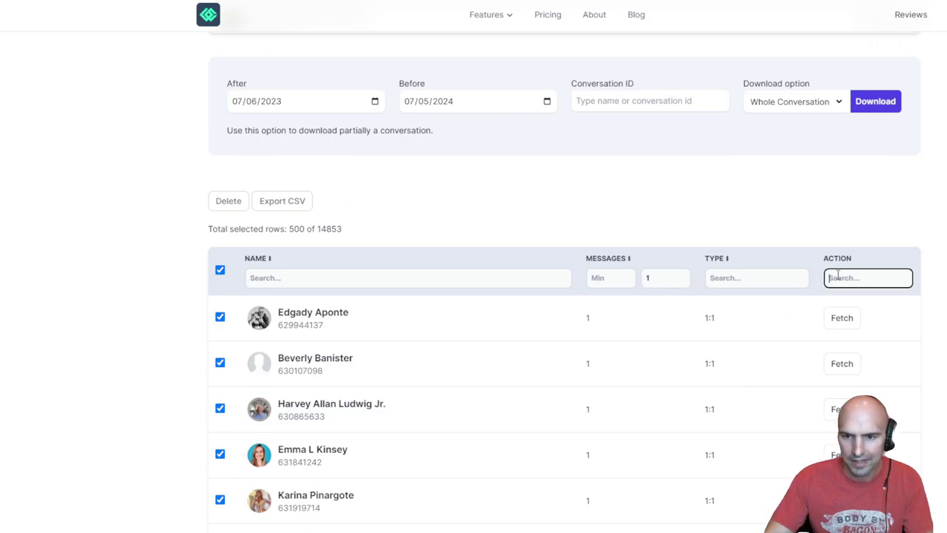
click(769, 275)
click(844, 278)
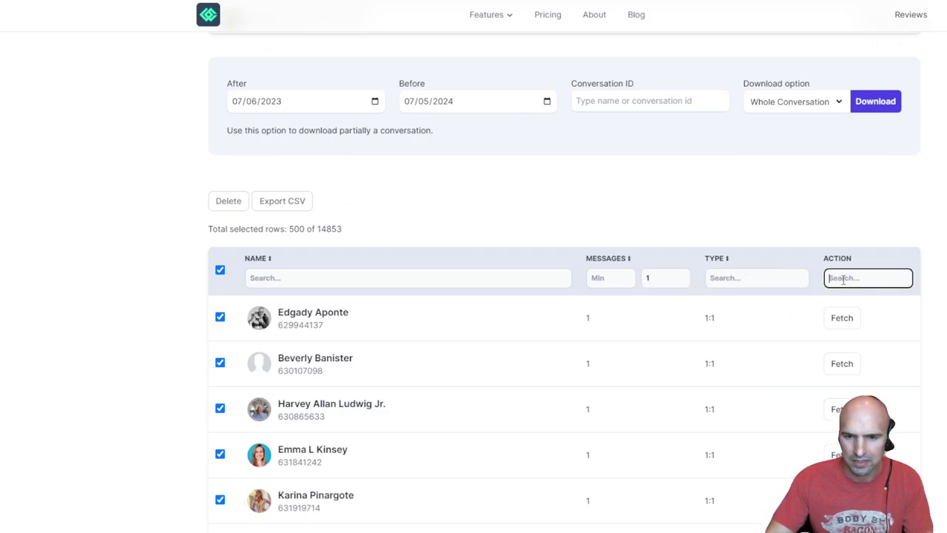
click(755, 278)
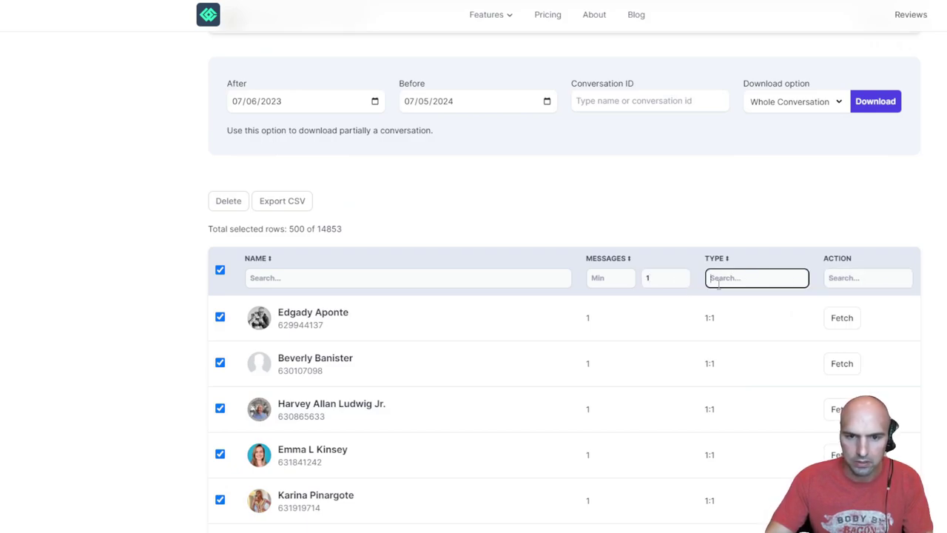
click(662, 279)
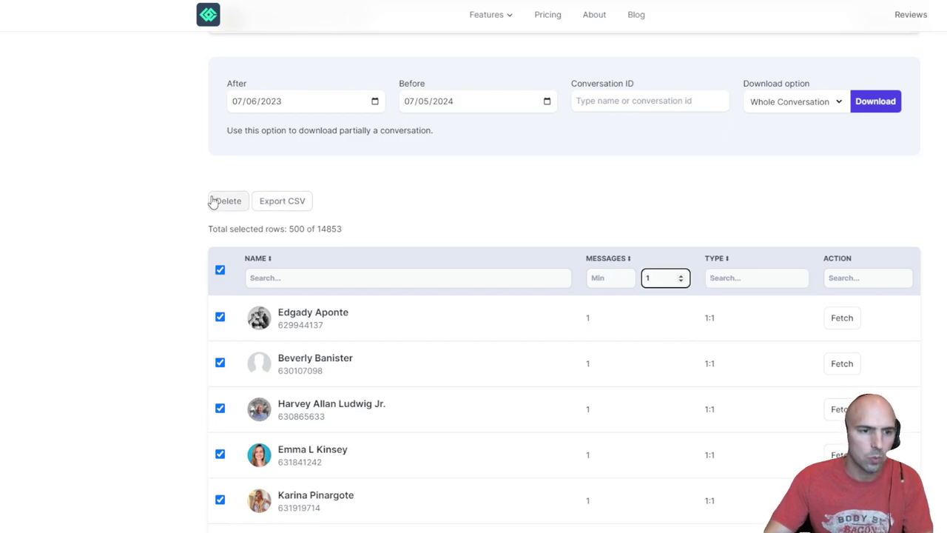
double_click(324, 231)
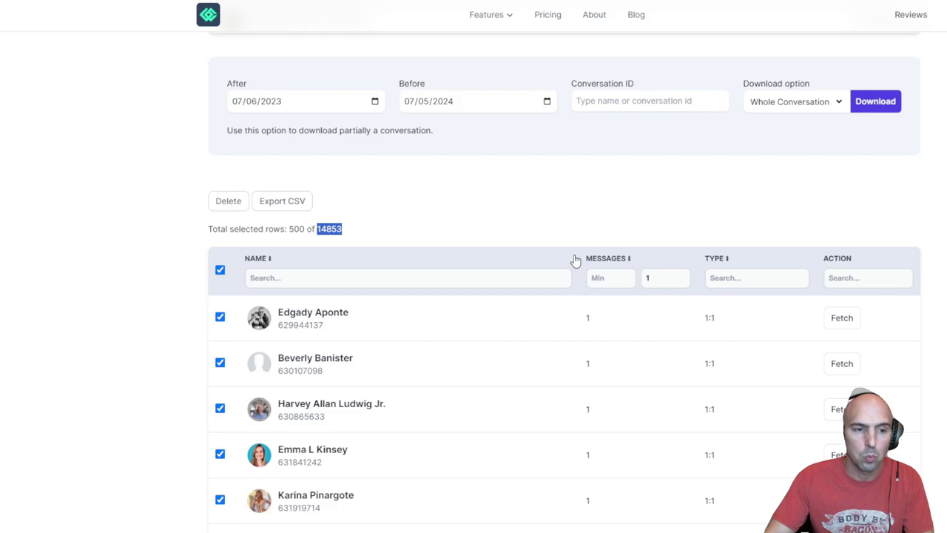
Step: Delete the conversations already selected in the Messages Downloader table and look through the removal log
click(214, 200)
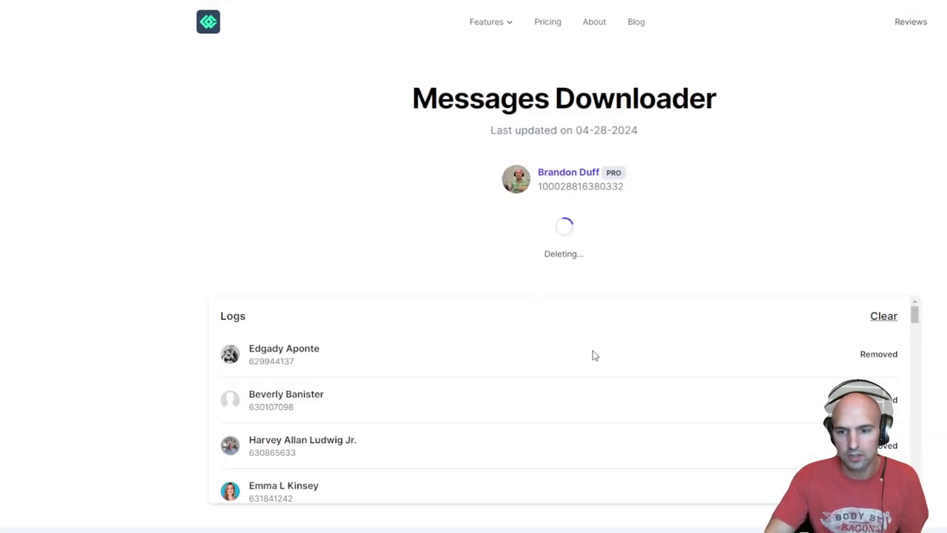
scroll(592, 356, down, 10)
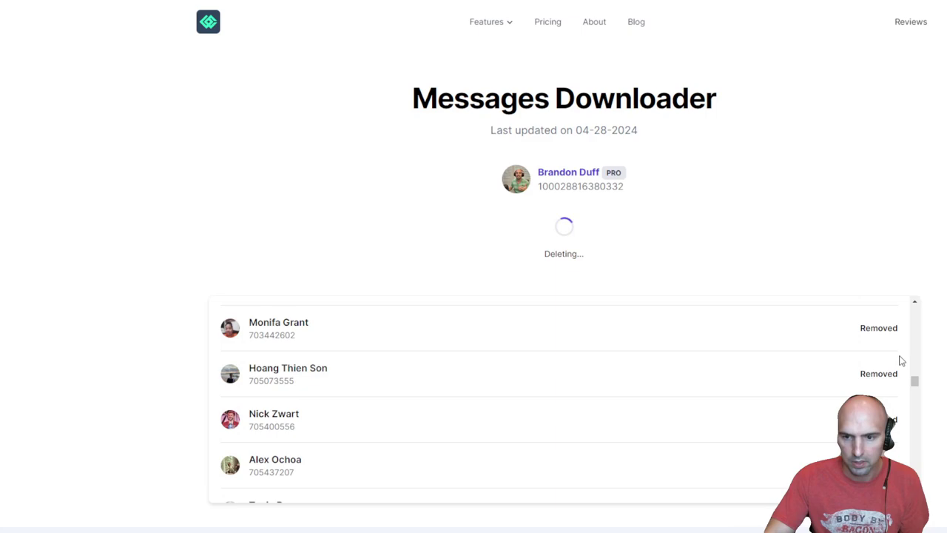
drag(915, 360, 916, 290)
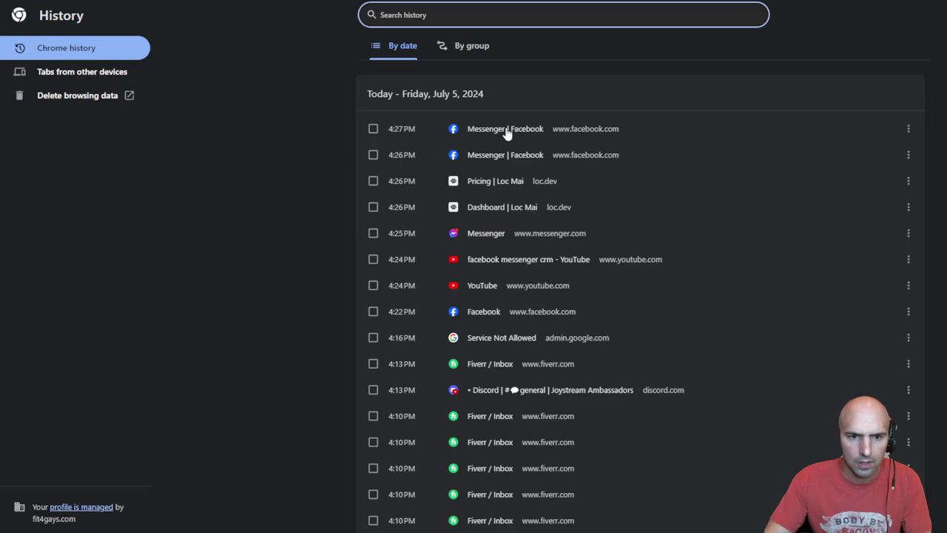
Step: Open the two most recent Facebook Messenger entries from the browsing history to check the affected chats
click(507, 130)
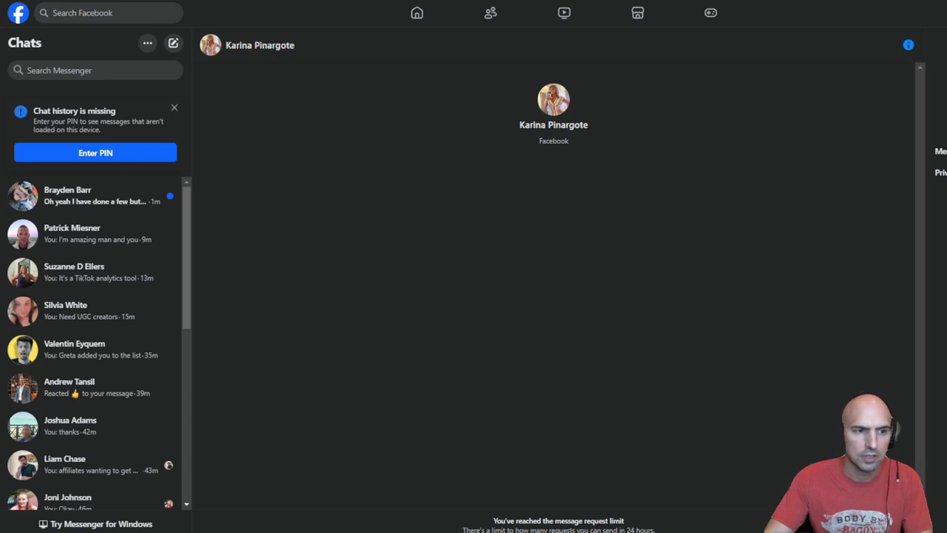
key(alt+Left)
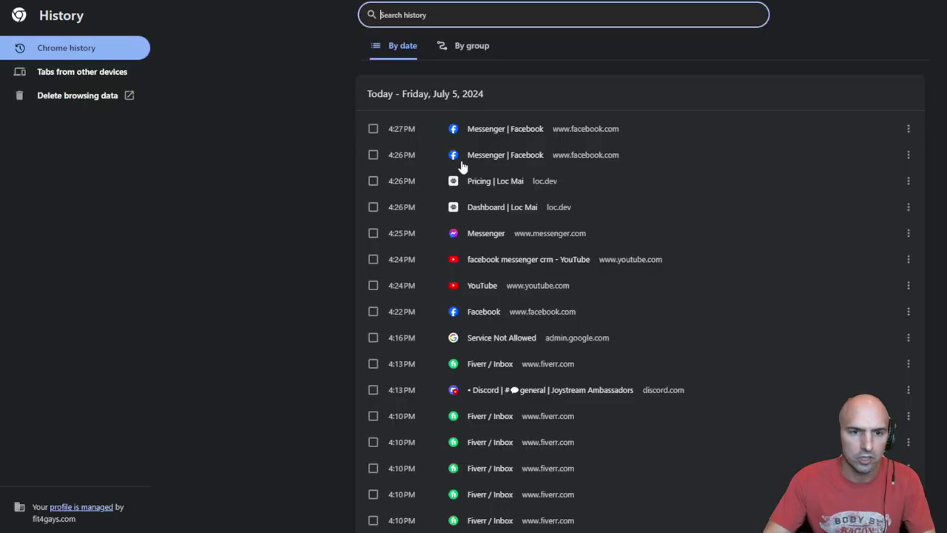
click(411, 159)
click(490, 154)
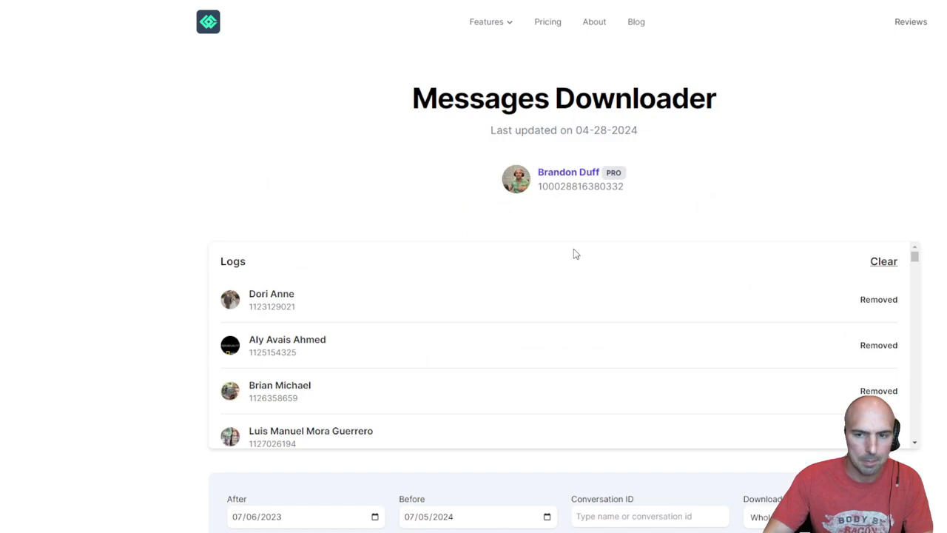
Step: Filter the Messages Downloader conversation table to a maximum of 1 message and select all rows shown
scroll(602, 258, down, 10)
scroll(391, 142, down, 7)
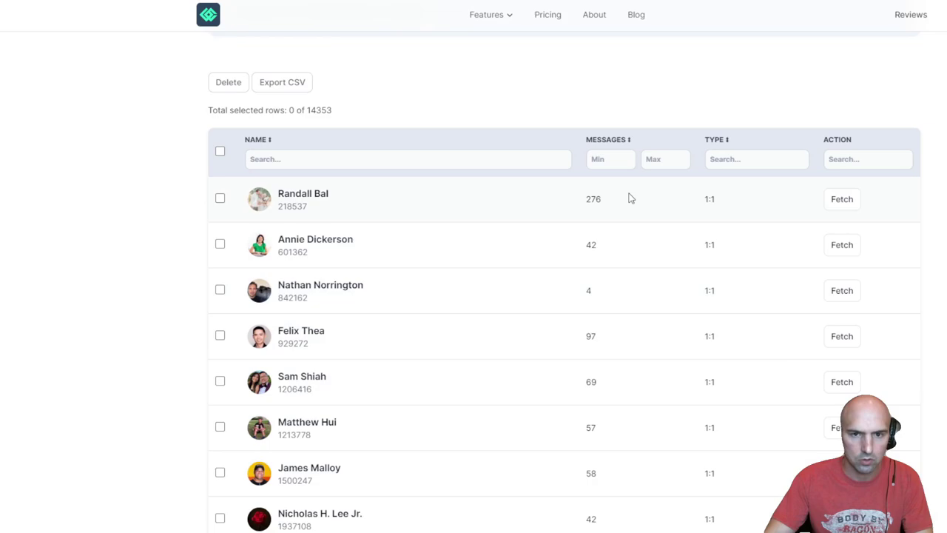
click(643, 158)
text(1)
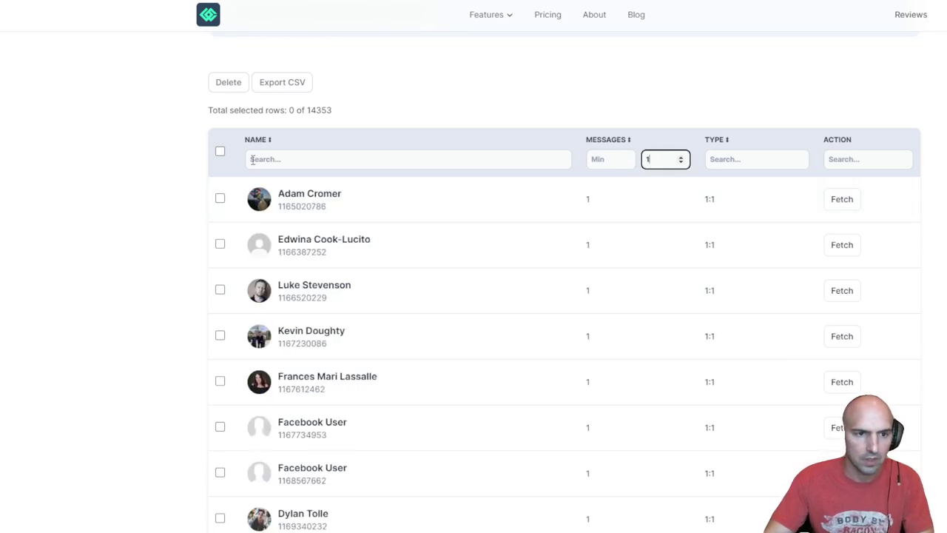
click(366, 95)
click(220, 151)
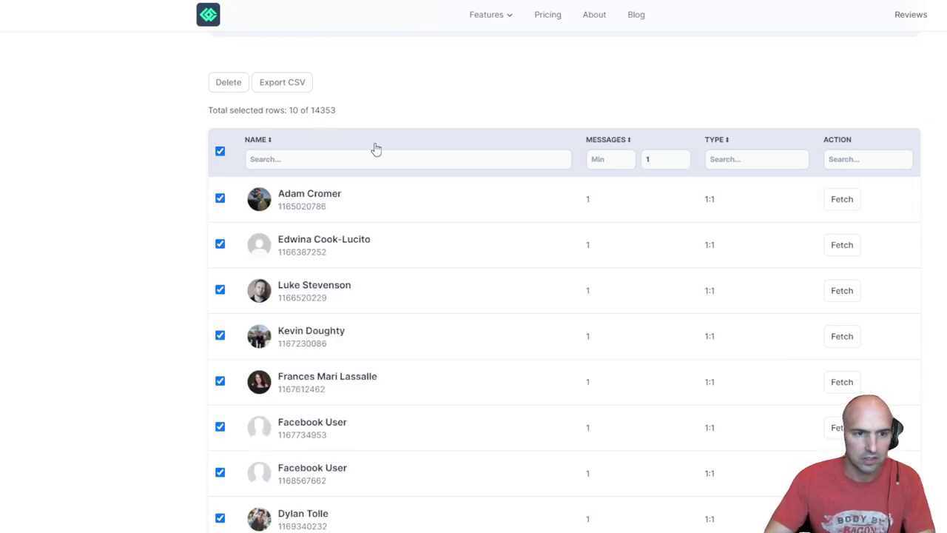
Step: Show 500 rows per page in the conversation table and extend the selection to every row on the page
scroll(781, 233, down, 6)
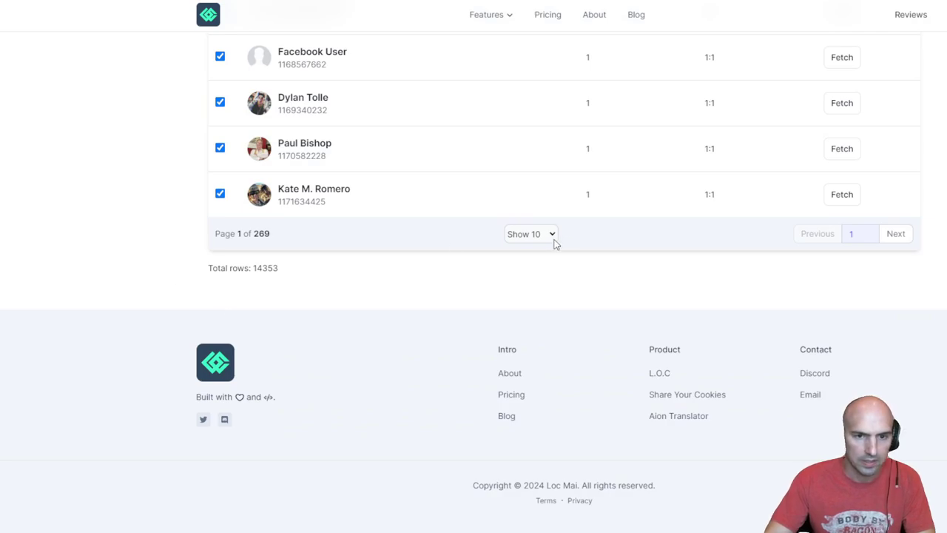
click(552, 239)
click(541, 304)
scroll(605, 284, up, 9)
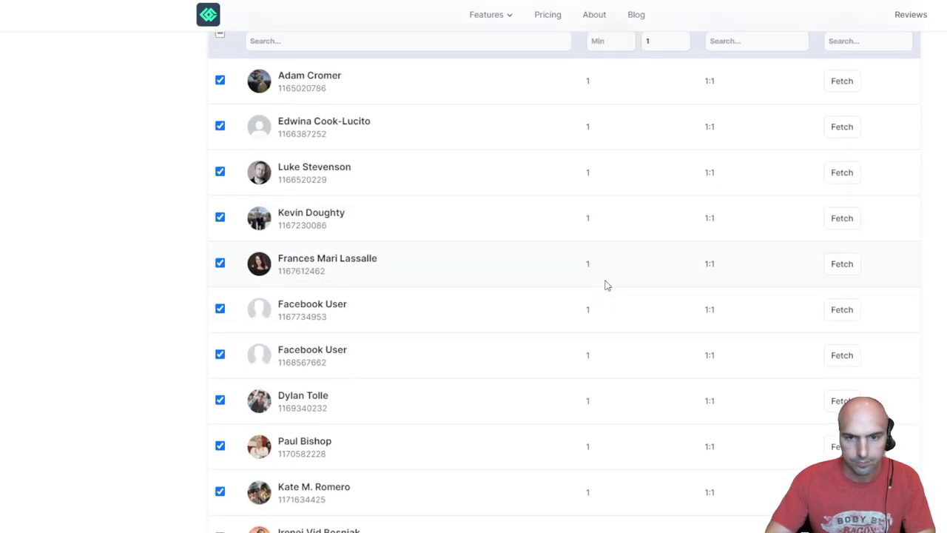
click(220, 388)
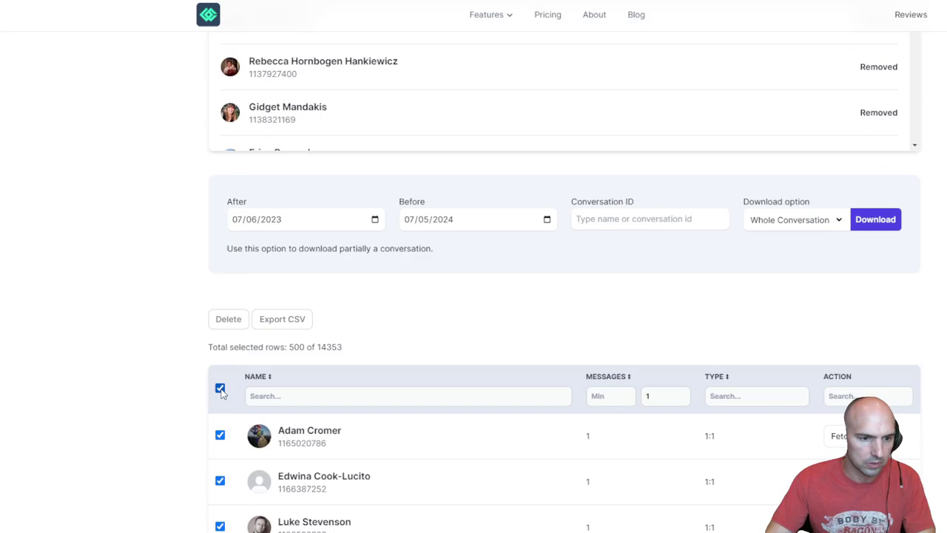
click(220, 388)
click(220, 389)
Step: Look over the 500 selected one-message conversations and delete them
scroll(490, 356, down, 5)
scroll(490, 355, down, 10)
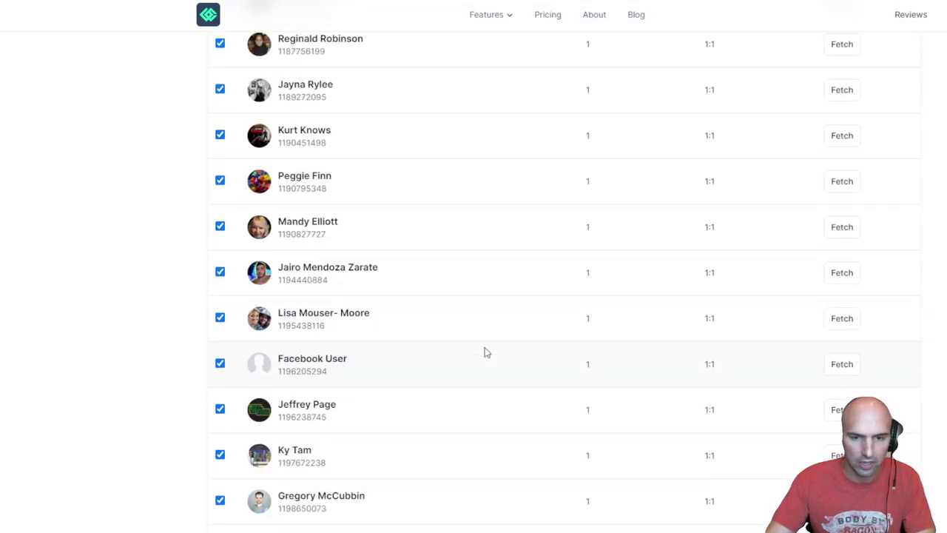
scroll(565, 281, down, 20)
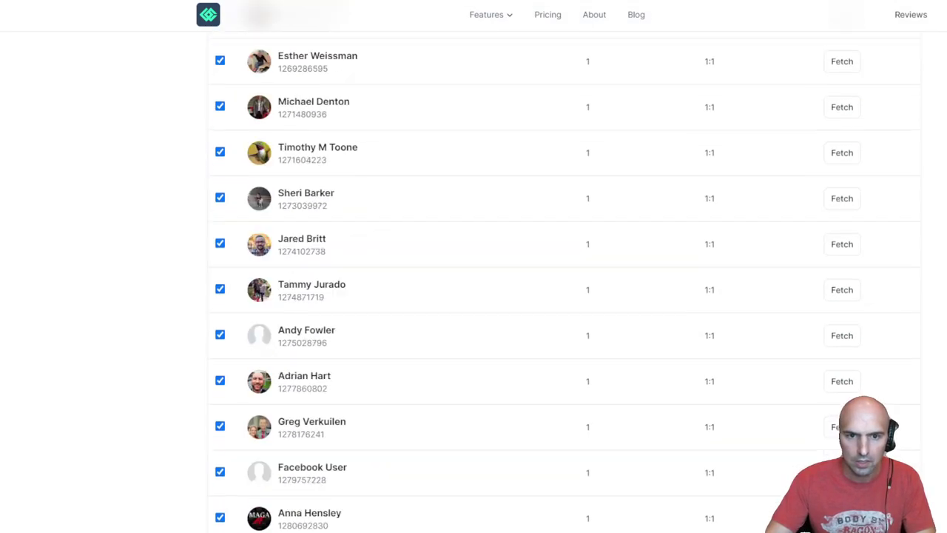
scroll(565, 281, down, 20)
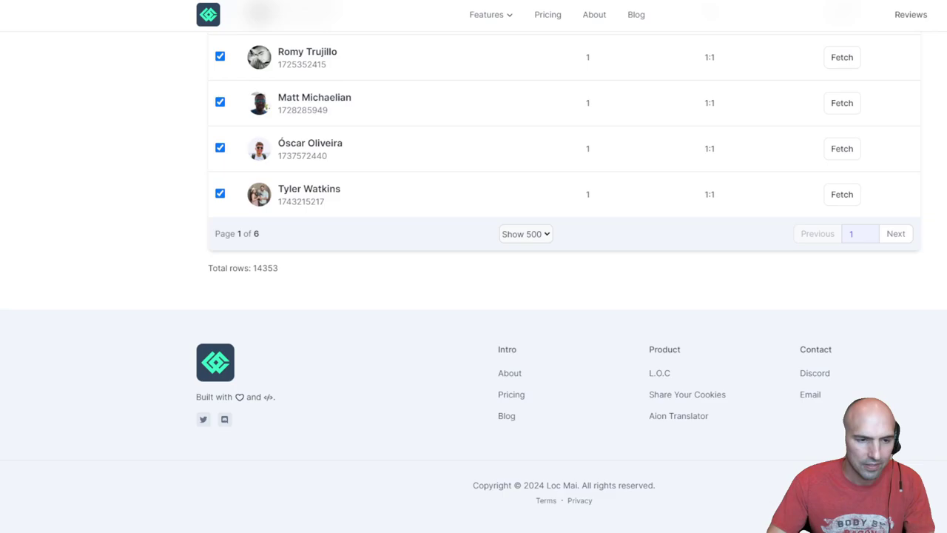
scroll(564, 281, up, 20)
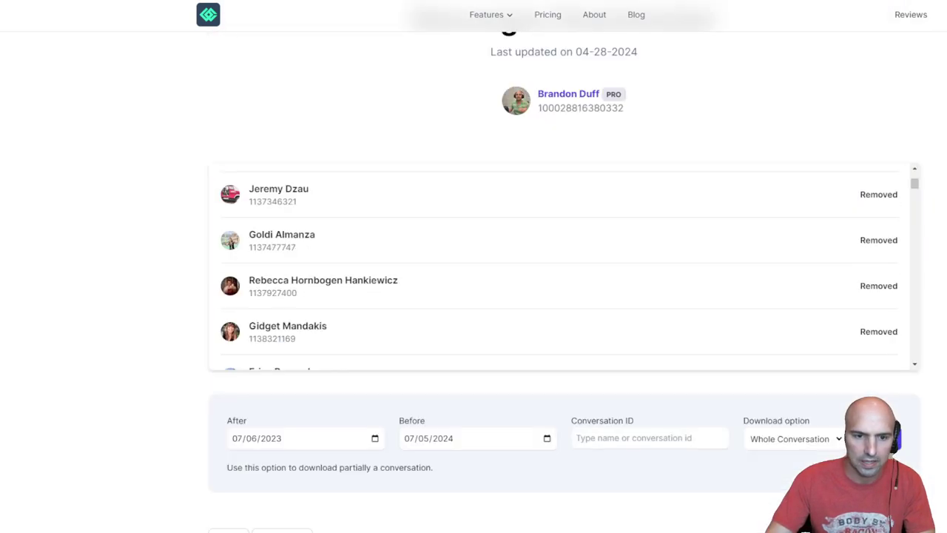
scroll(535, 281, down, 8)
scroll(535, 141, up, 4)
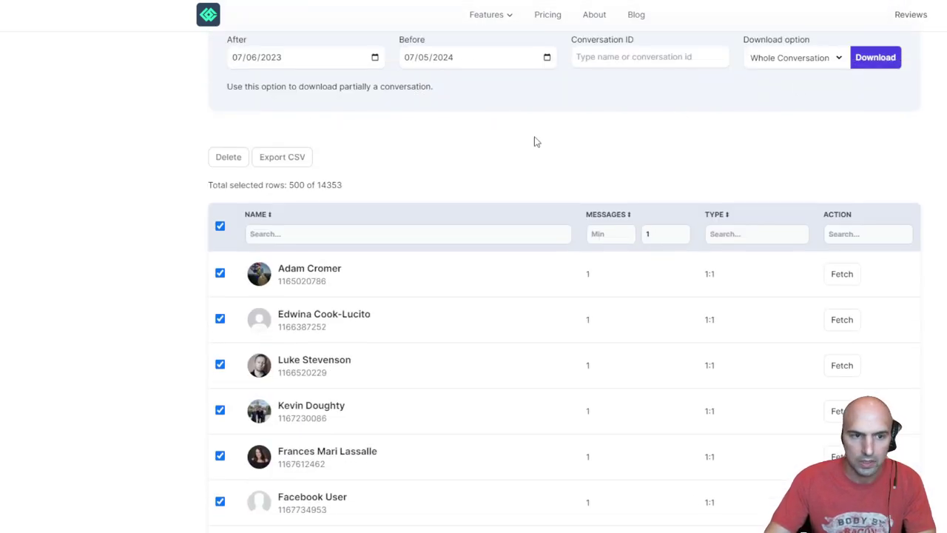
click(228, 157)
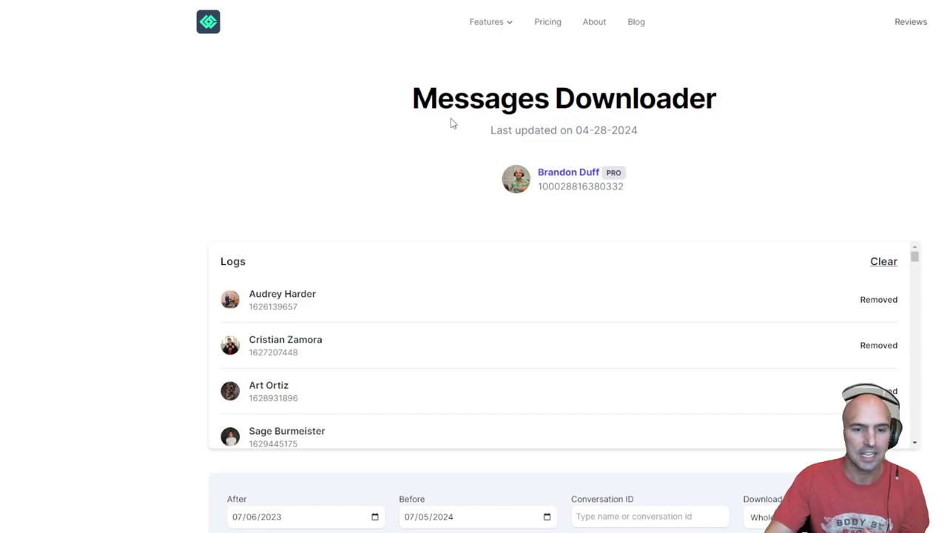
Step: Filter the conversation table again to a maximum of 1 message and select all rows on the page
scroll(453, 123, down, 5)
click(659, 219)
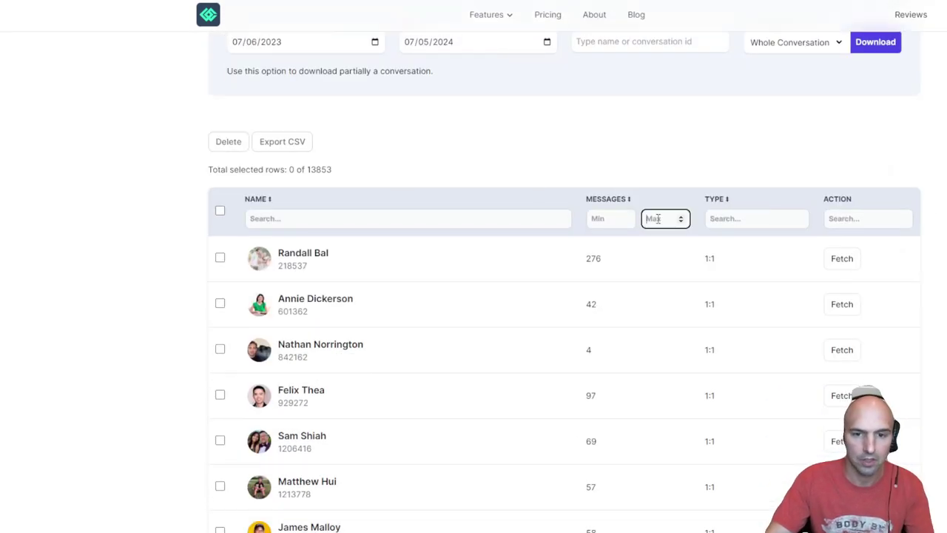
text(1)
click(220, 211)
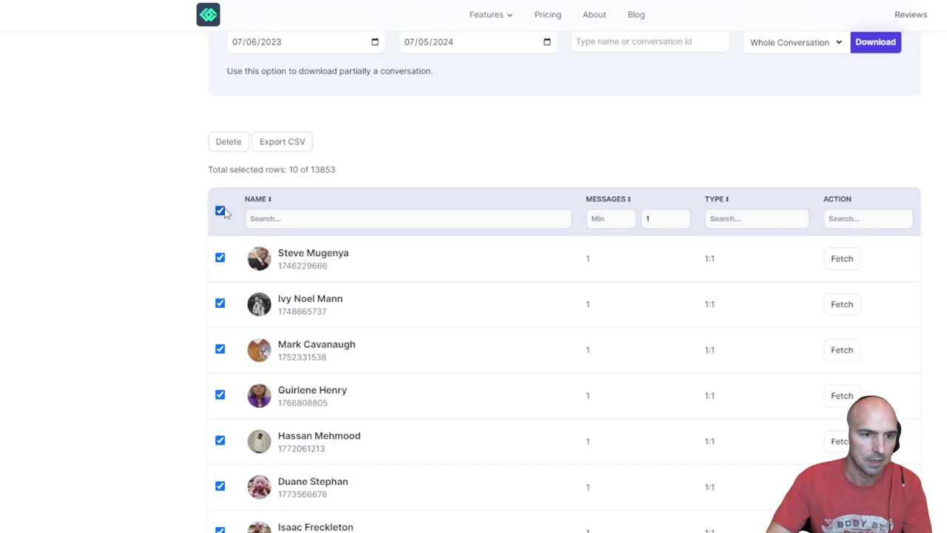
Step: Set the conversation table to show 500 rows per page and extend the selection to all of them
scroll(922, 209, down, 5)
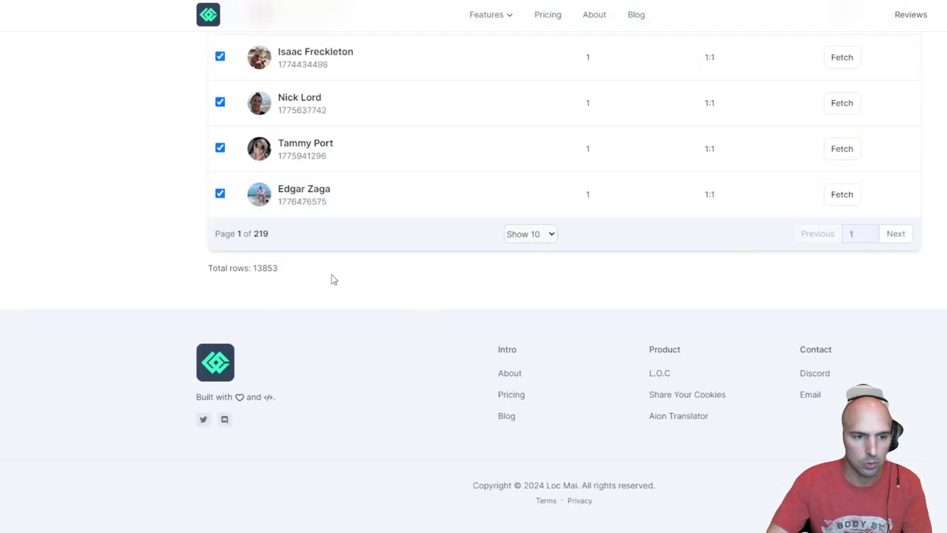
click(540, 308)
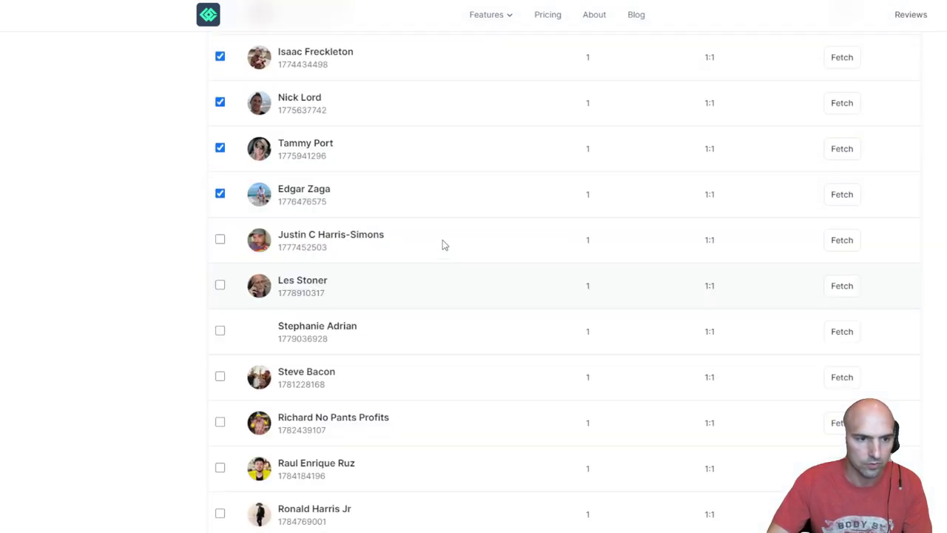
scroll(651, 148, up, 6)
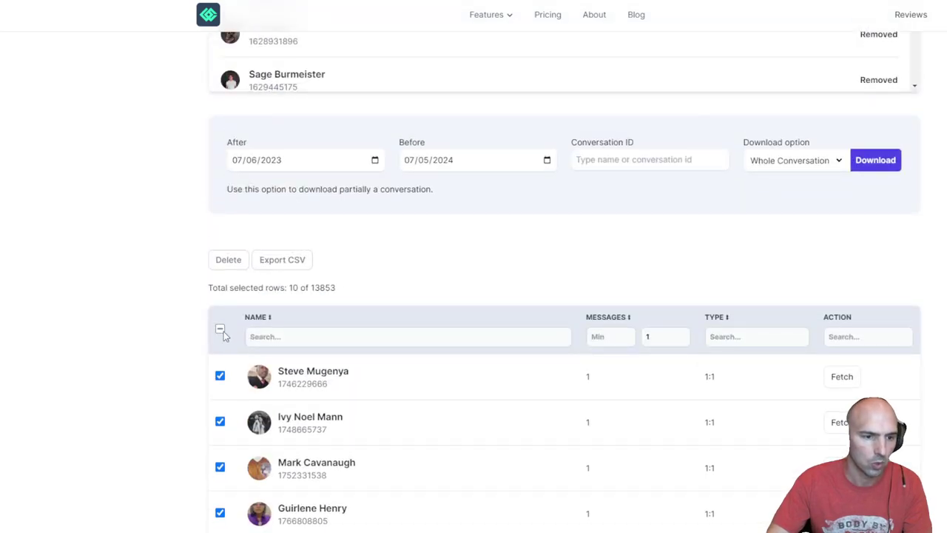
click(220, 328)
click(220, 328)
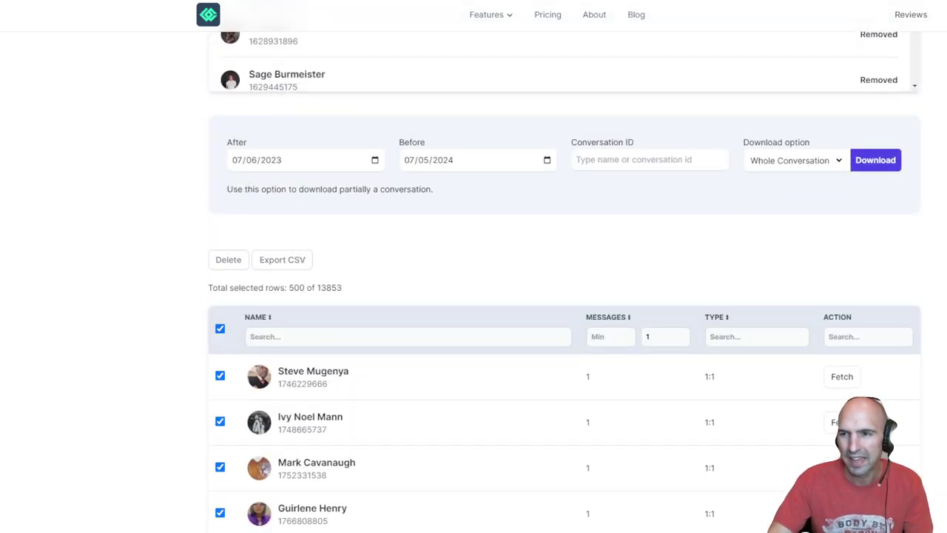
Step: Review the second batch of 500 selected one-message conversations and delete it
scroll(563, 296, down, 20)
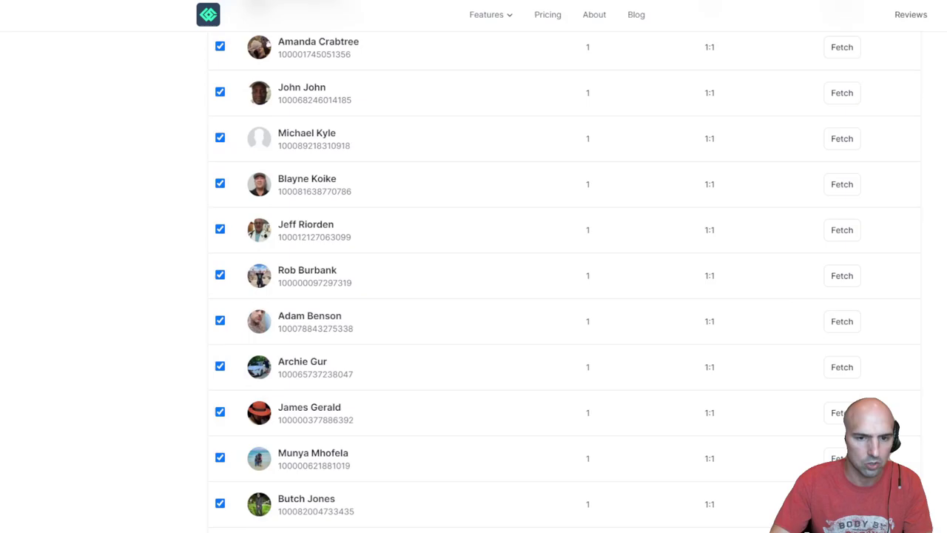
scroll(562, 296, up, 20)
scroll(562, 296, down, 20)
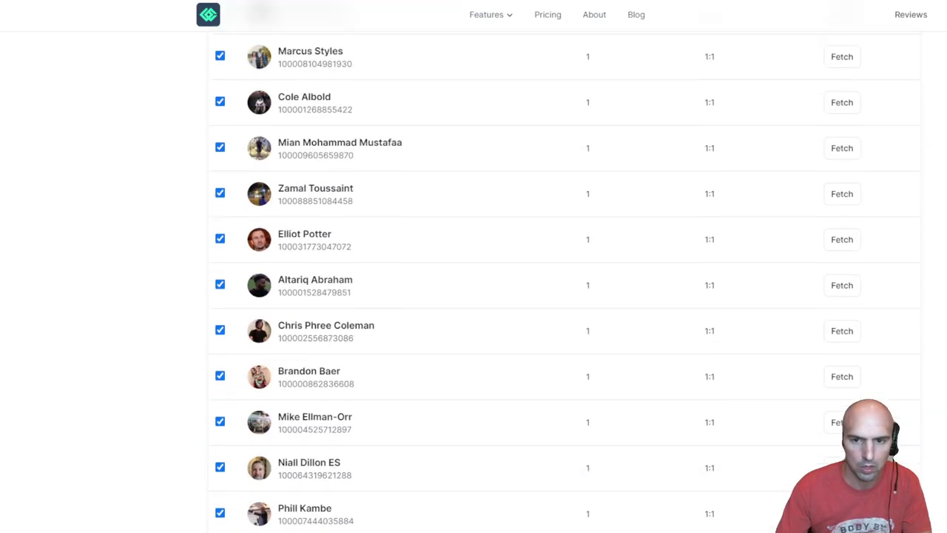
scroll(474, 296, up, 20)
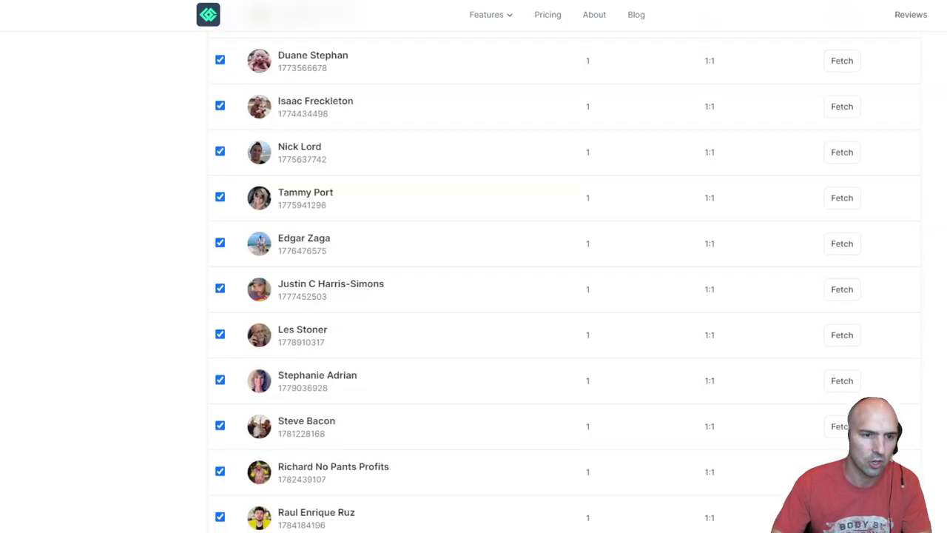
click(229, 178)
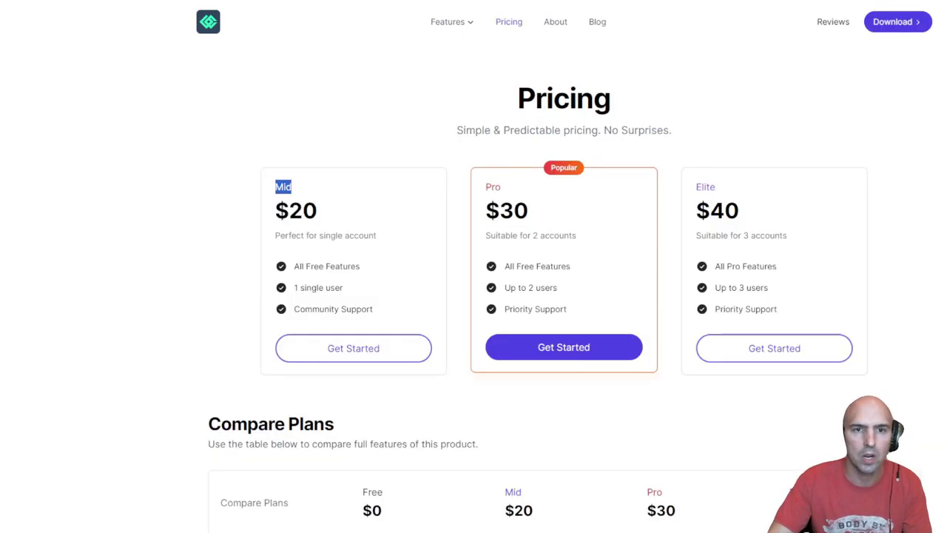
Step: Open the Interaction Scanner, increase the number of posts to scan, and proceed with the scan
mouse_move(469, 31)
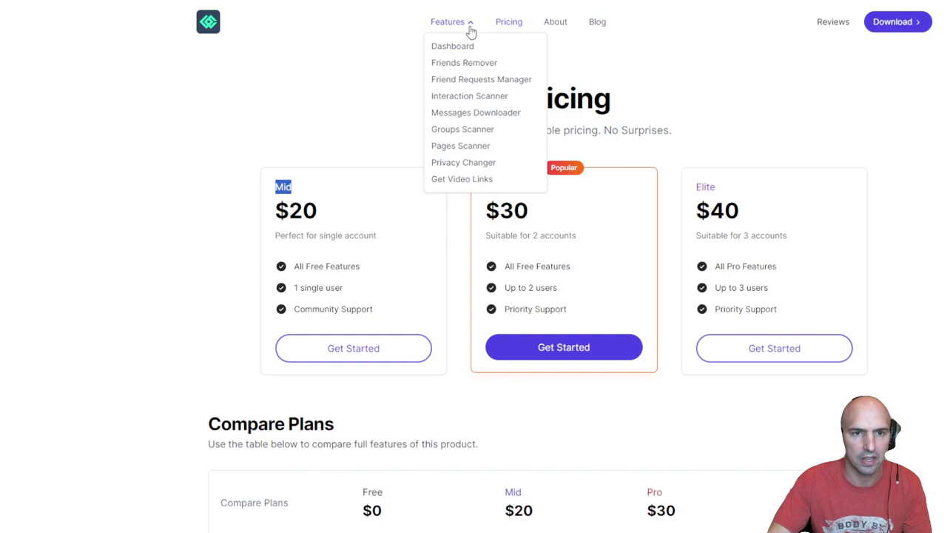
click(466, 97)
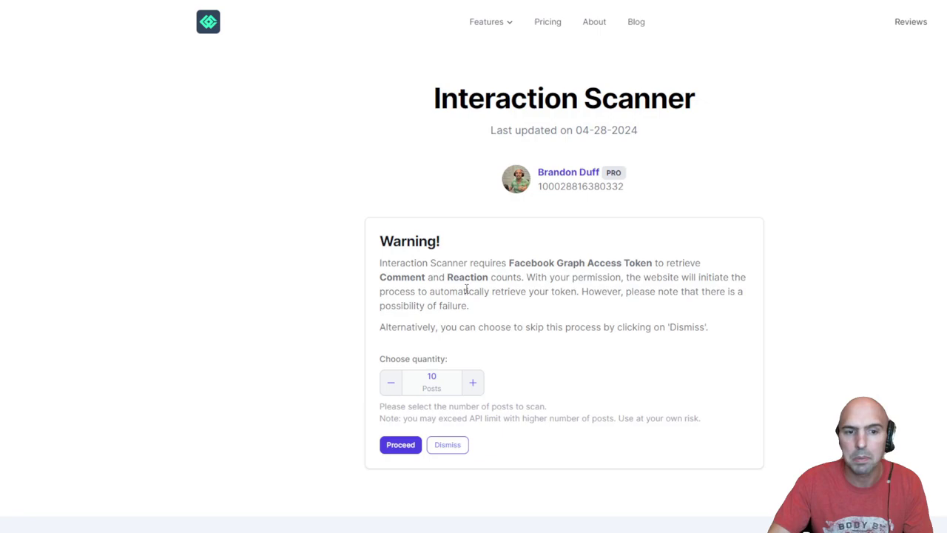
click(435, 378)
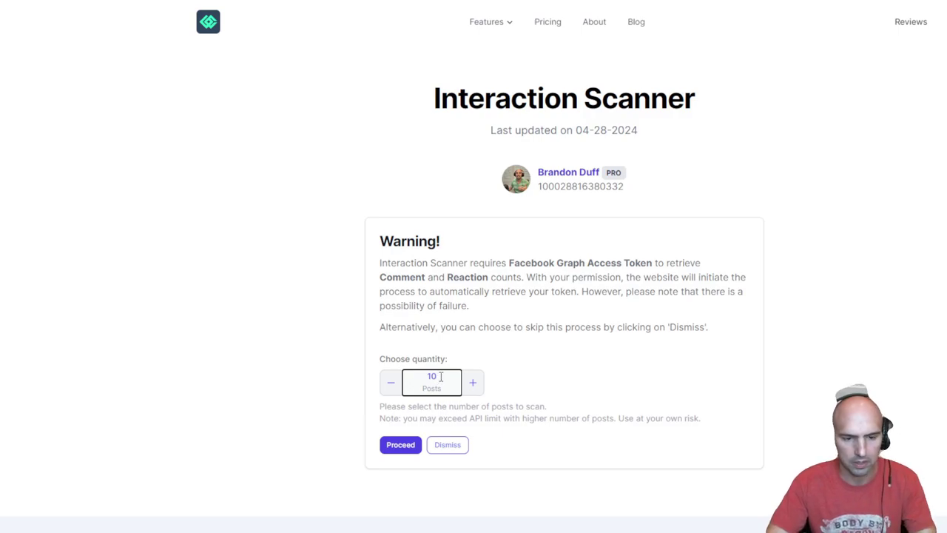
click(473, 384)
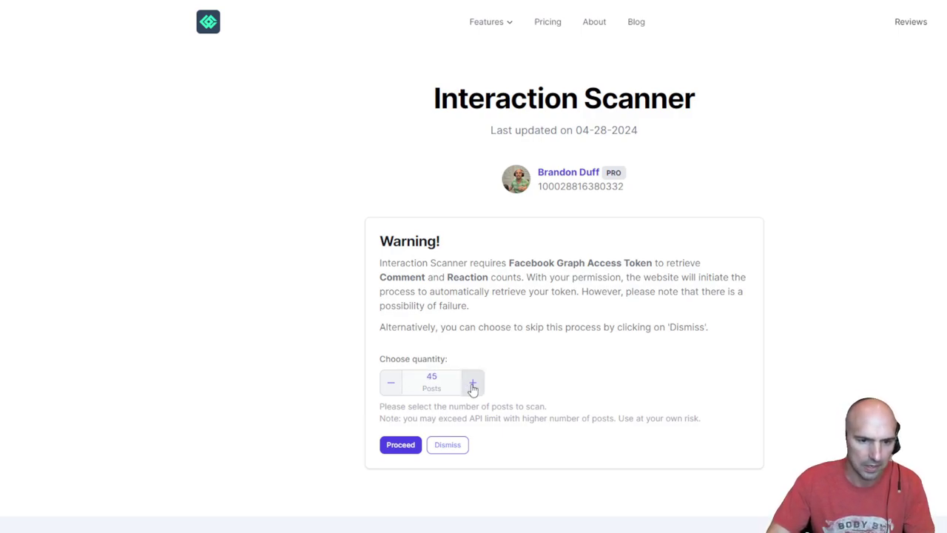
click(473, 384)
click(400, 444)
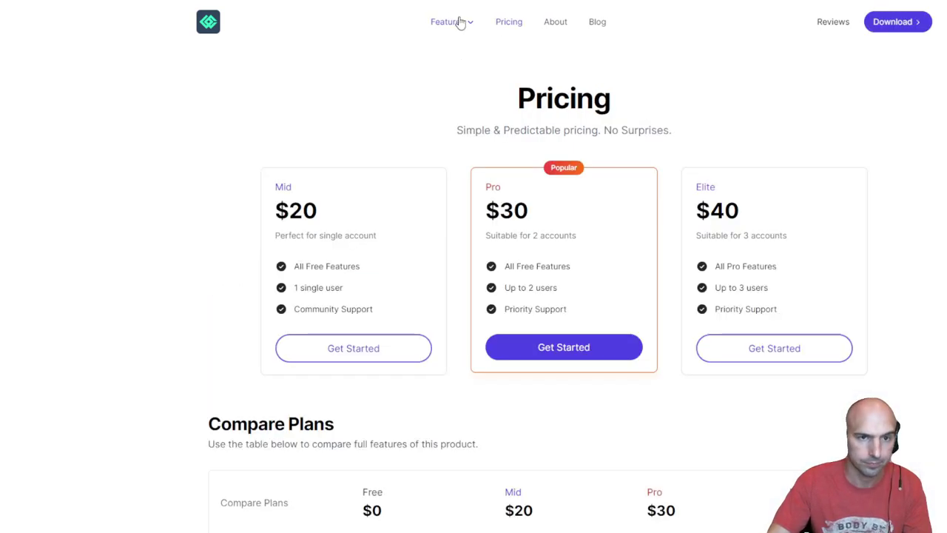
Step: Open the Groups Scanner and search for the groups joined by the account with the prefilled Facebook UID
click(460, 22)
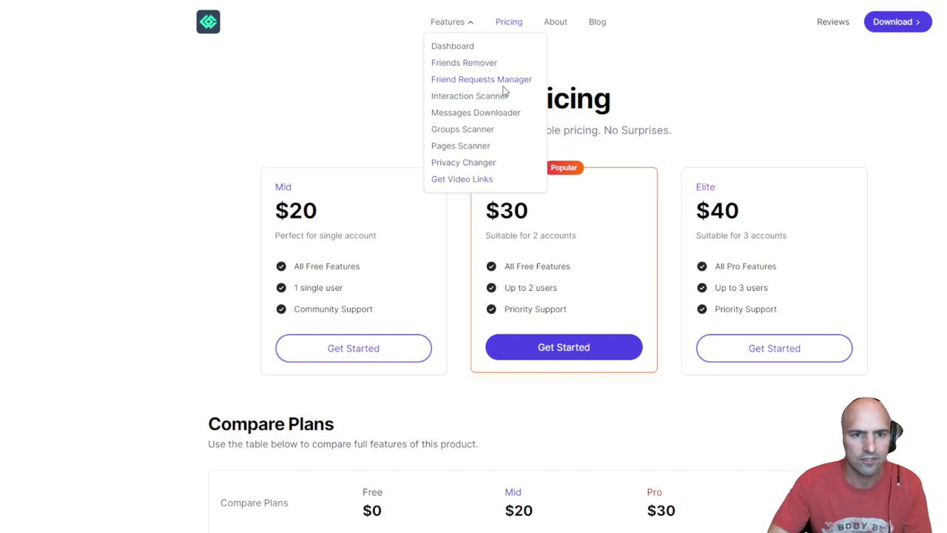
click(462, 129)
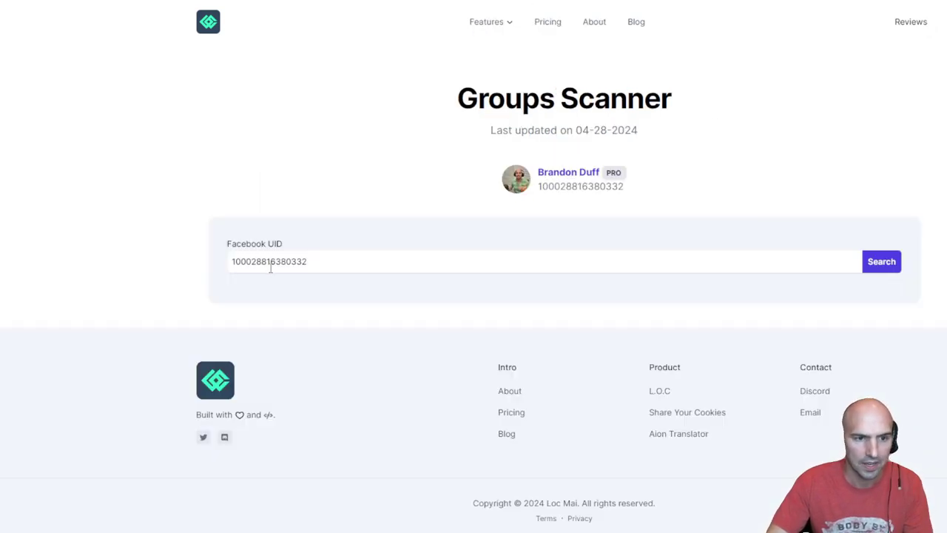
click(892, 268)
scroll(418, 207, down, 3)
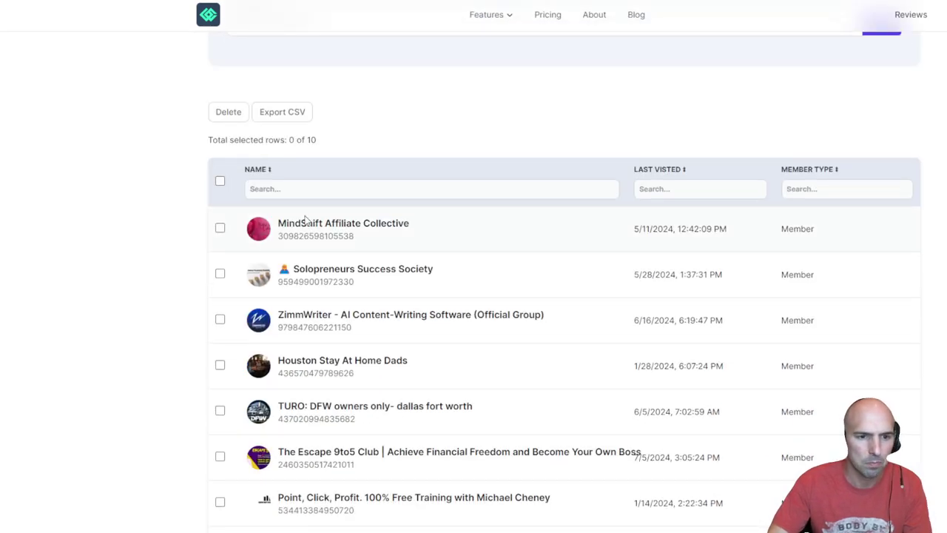
scroll(410, 191, up, 3)
click(321, 260)
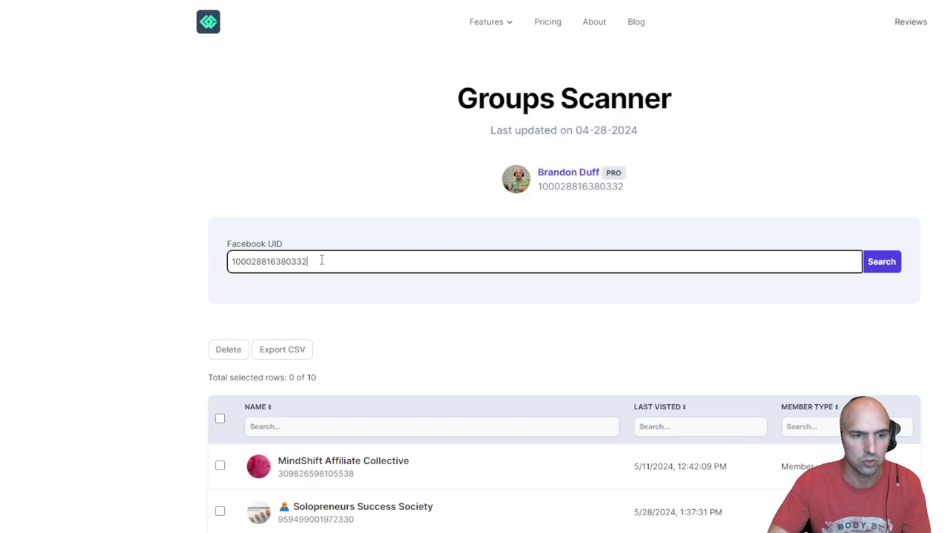
drag(322, 260, 231, 261)
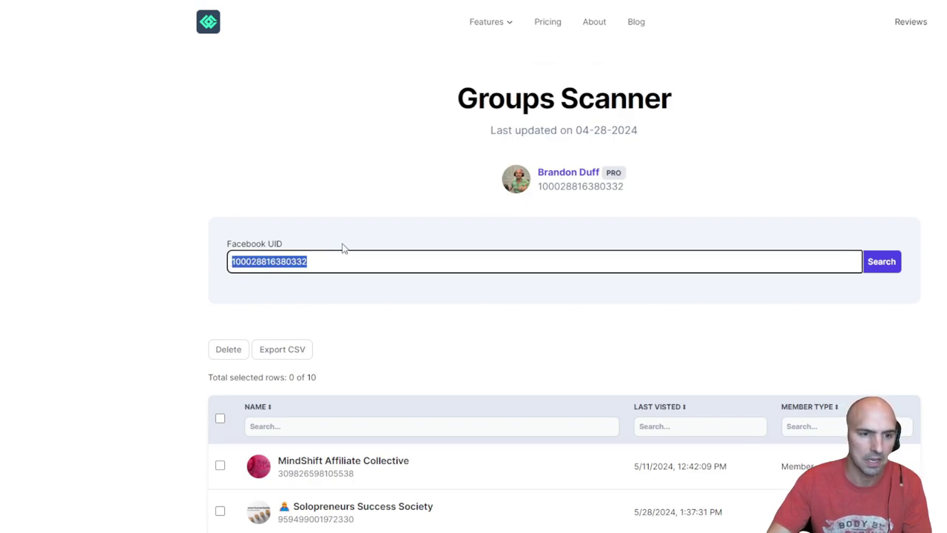
Step: Select every listed group except ZimmWriter and The Escape 9to5 Club, and delete the selected groups
scroll(349, 321, down, 6)
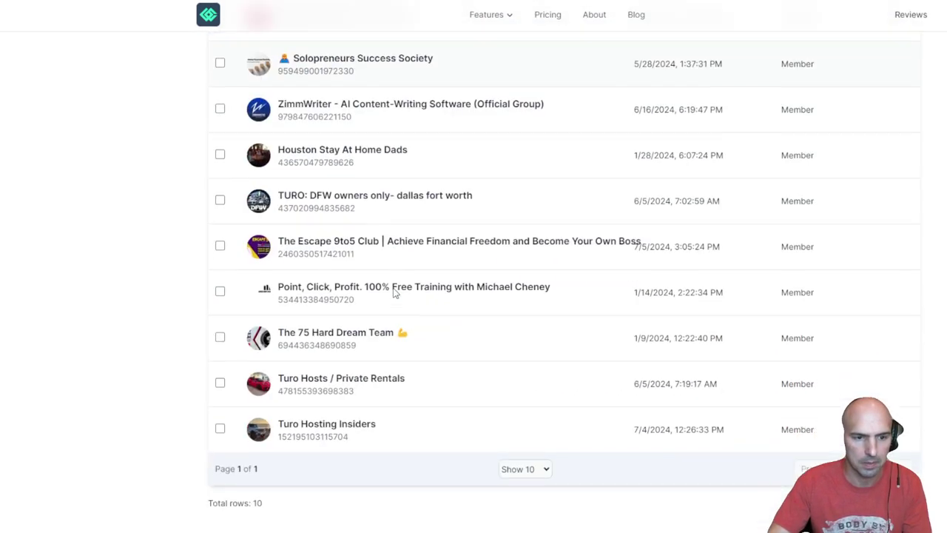
scroll(393, 293, up, 3)
scroll(296, 207, down, 1)
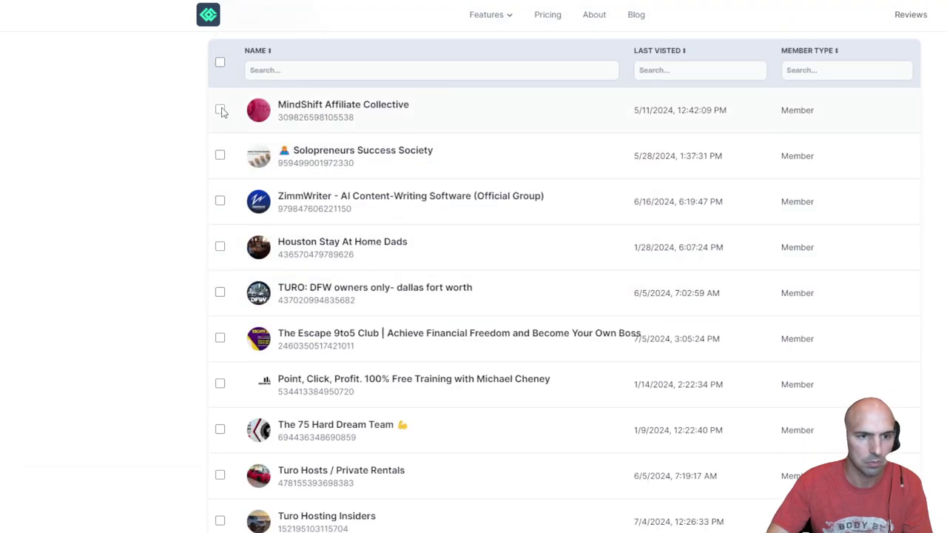
click(220, 109)
click(219, 155)
click(220, 246)
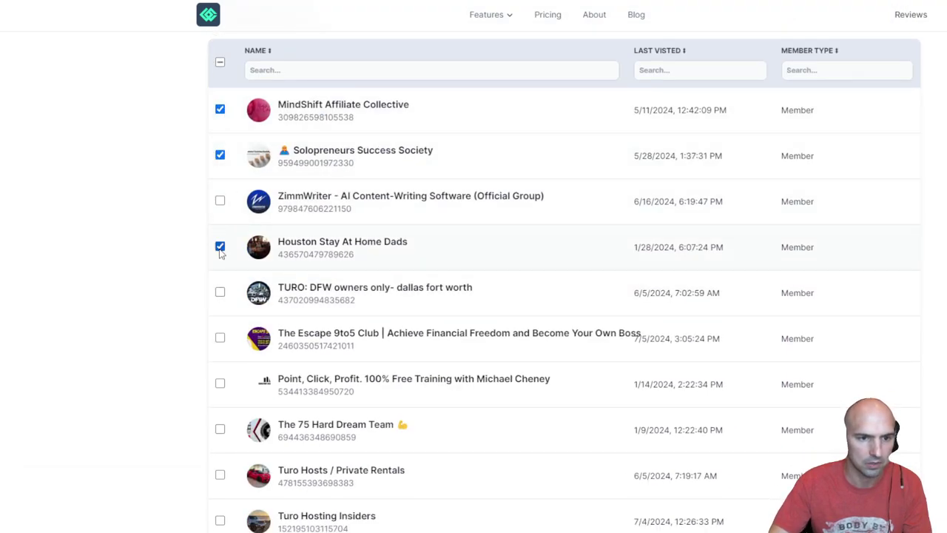
scroll(220, 296, down, 2)
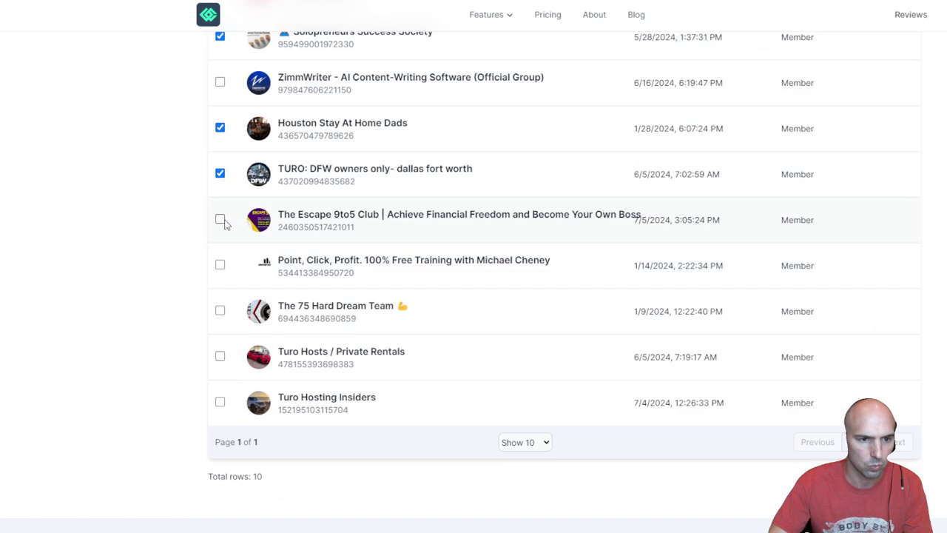
click(220, 265)
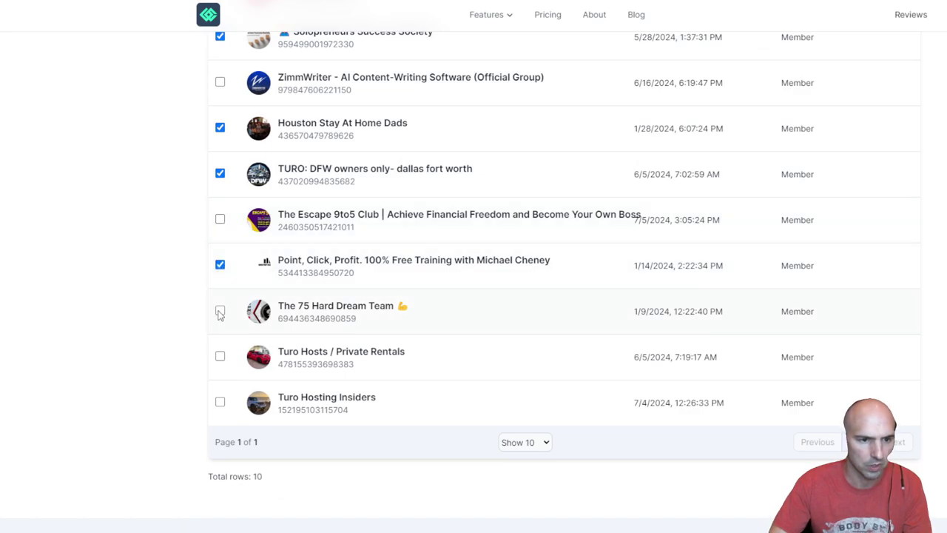
click(220, 357)
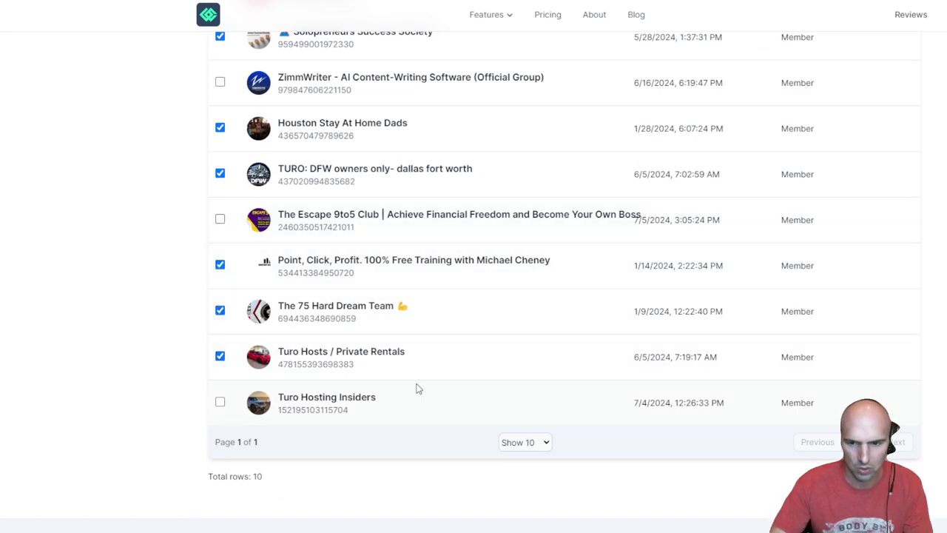
scroll(569, 395, up, 2)
scroll(569, 398, down, 2)
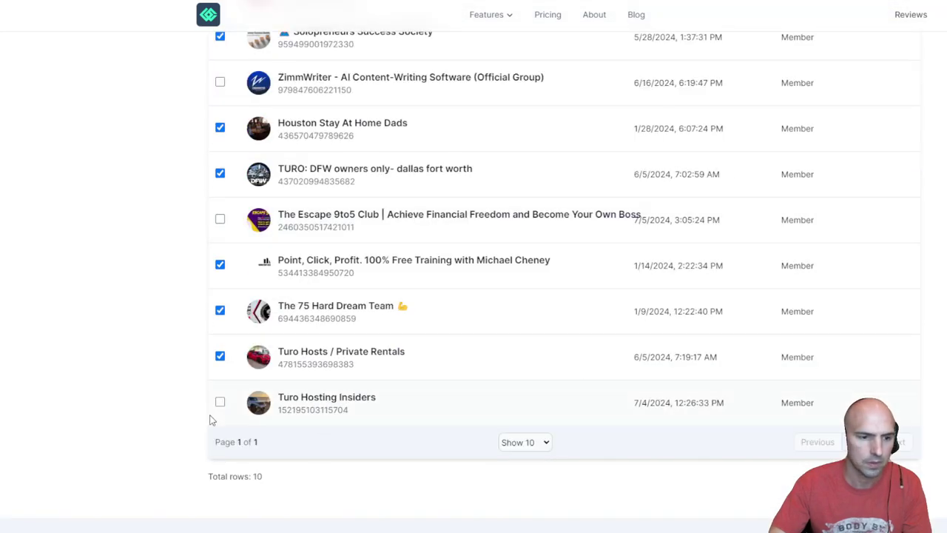
scroll(461, 365, up, 10)
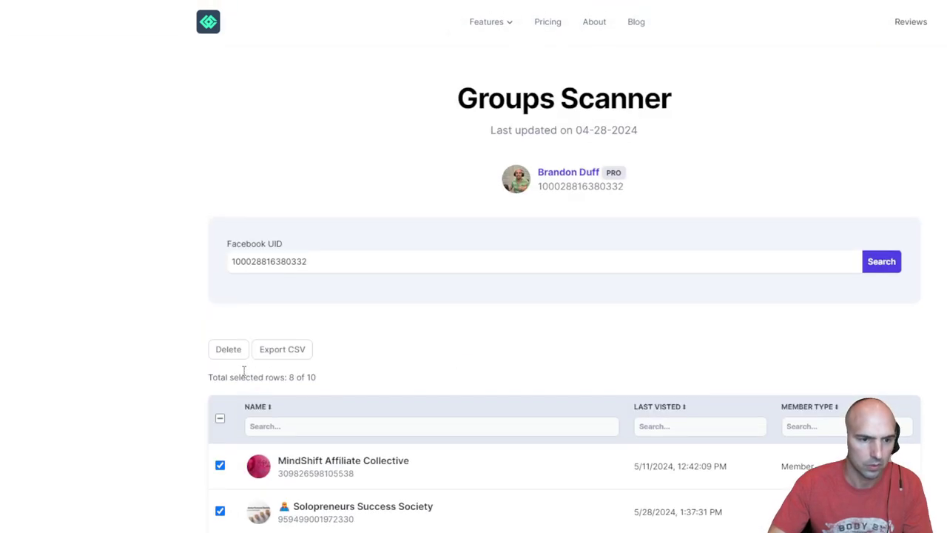
click(230, 349)
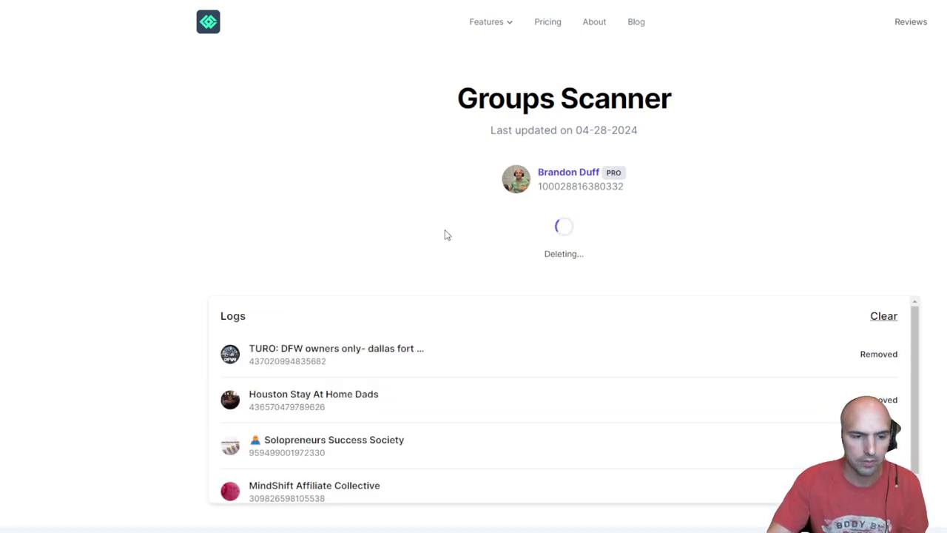
Step: Follow the Groups Scanner log to check that each selected group gets removed
scroll(445, 234, down, 3)
scroll(349, 184, up, 1)
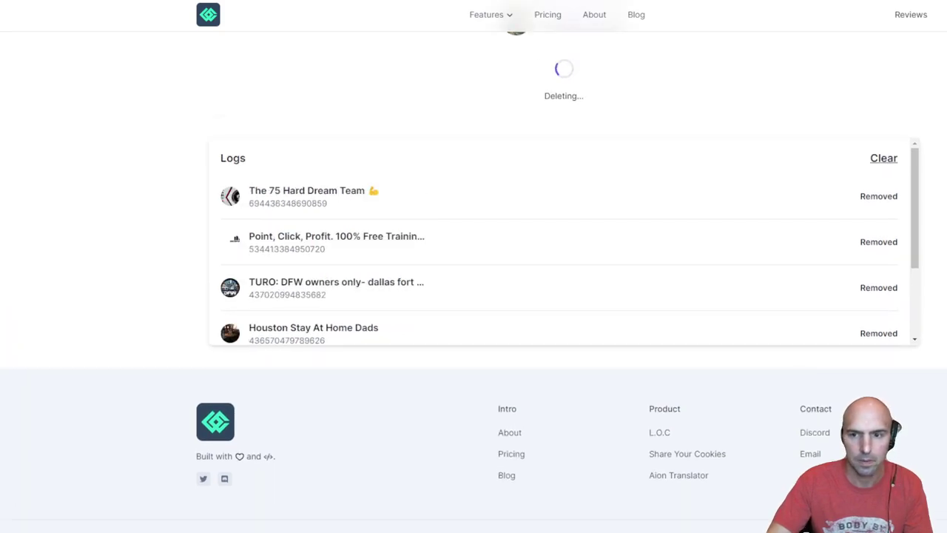
scroll(513, 244, down, 2)
scroll(514, 244, up, 2)
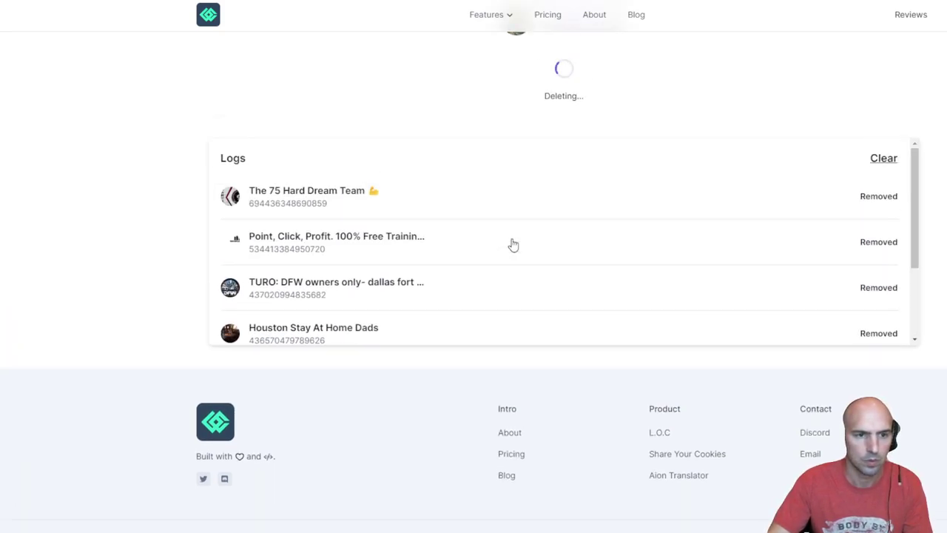
scroll(513, 244, down, 2)
scroll(512, 244, up, 2)
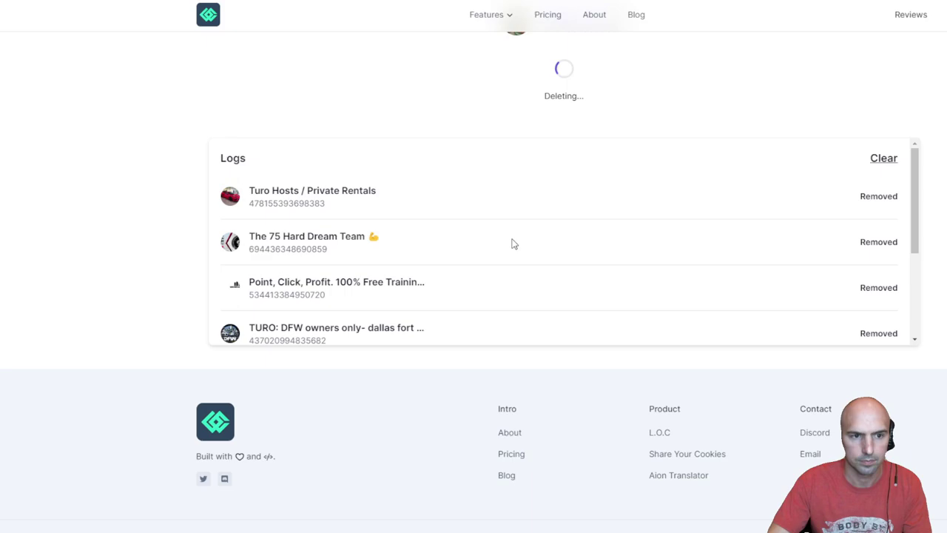
scroll(513, 245, up, 2)
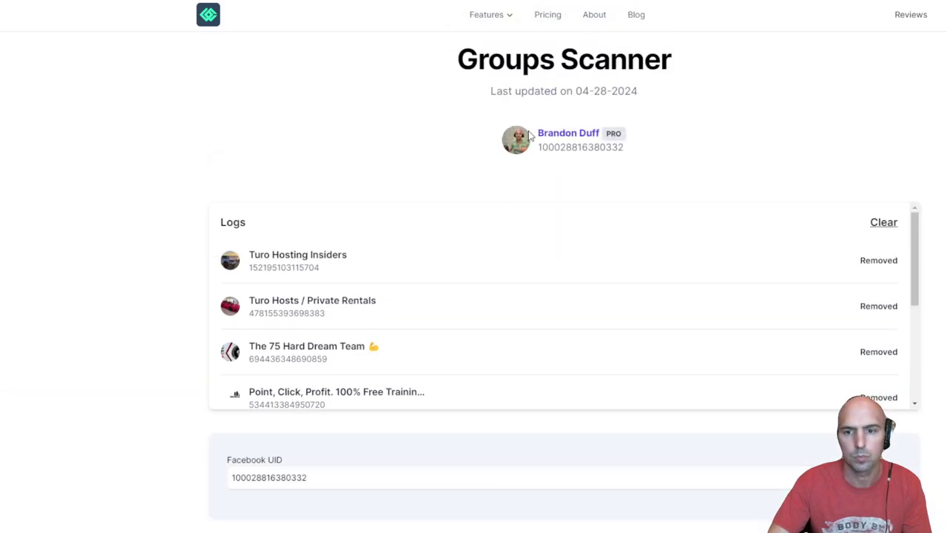
Step: Open the Pages Scanner and search for the pages liked by the account with the prefilled Facebook UID
scroll(556, 279, down, 3)
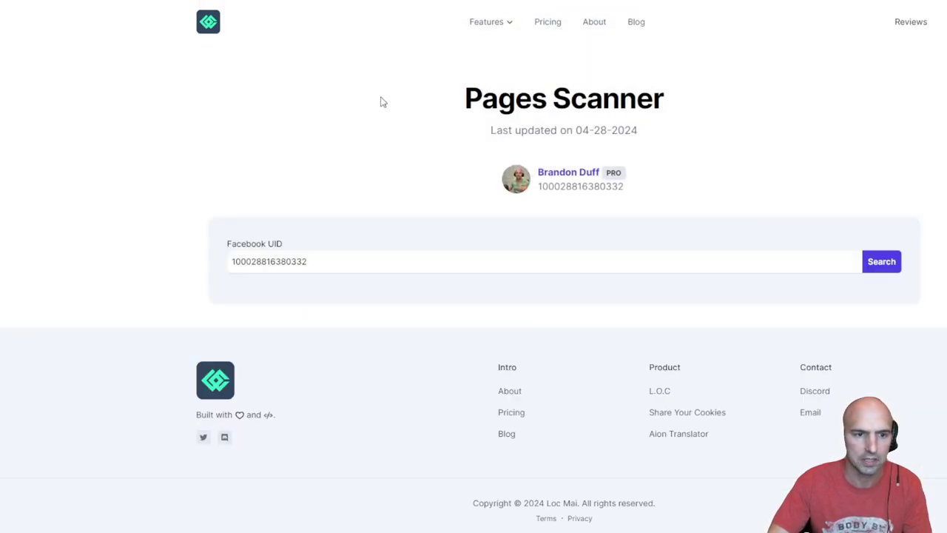
click(871, 266)
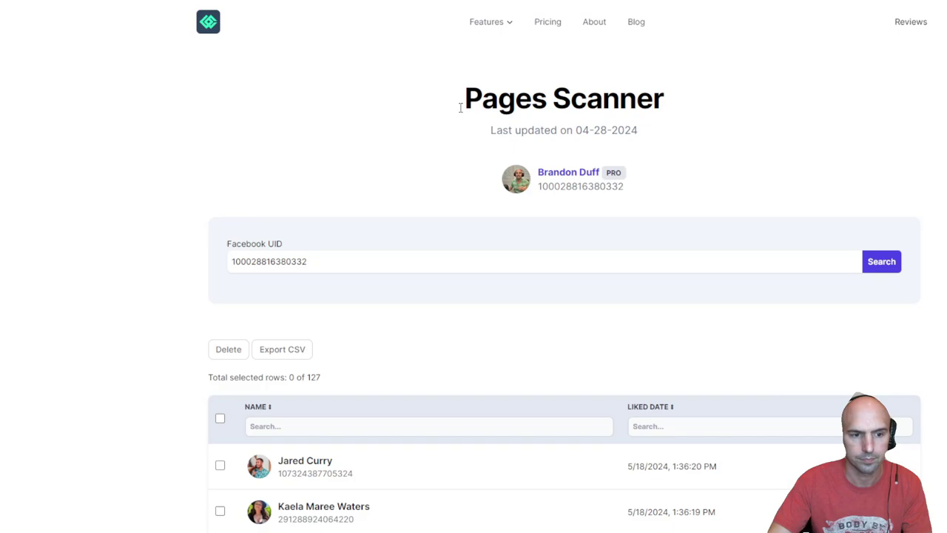
Step: Select every liked page on the first page of the Pages Scanner results and delete the selected pages
scroll(402, 213, down, 3)
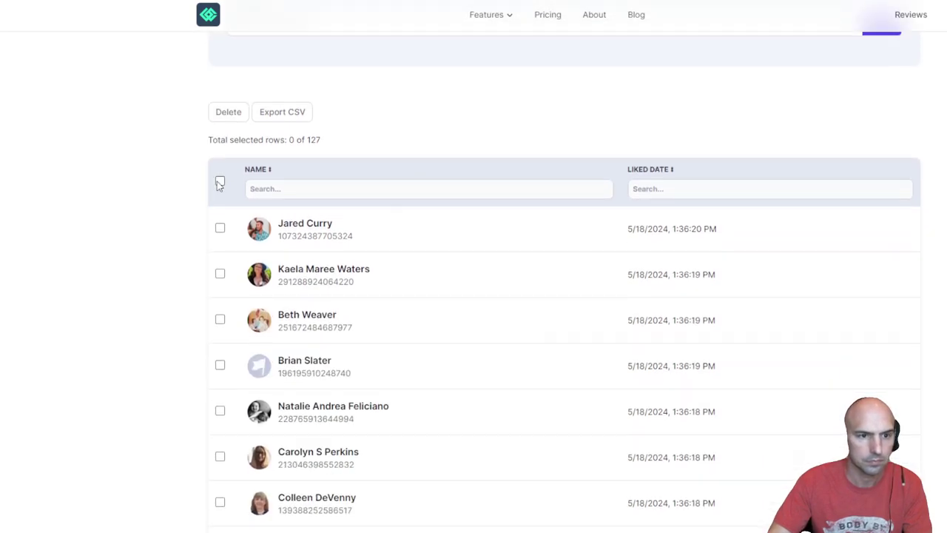
click(220, 182)
scroll(375, 187, down, 2)
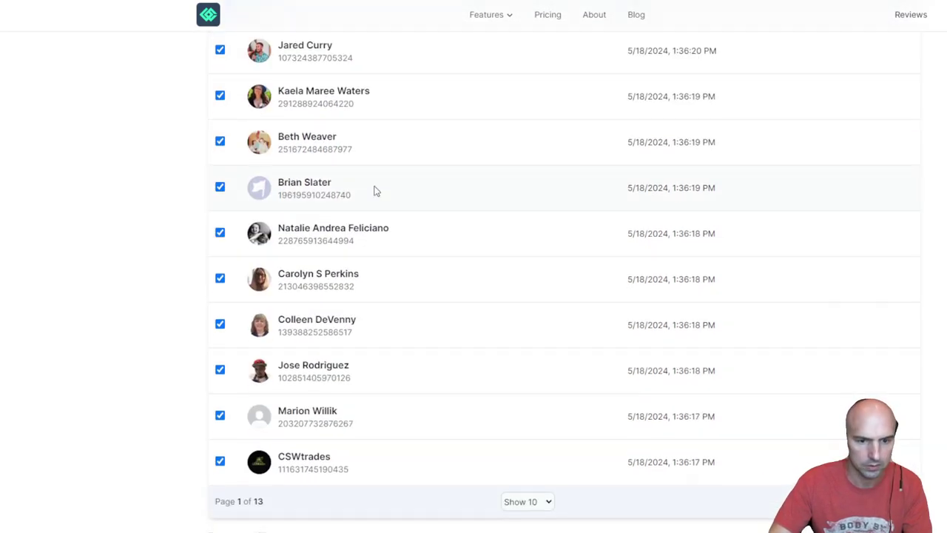
scroll(425, 228, up, 3)
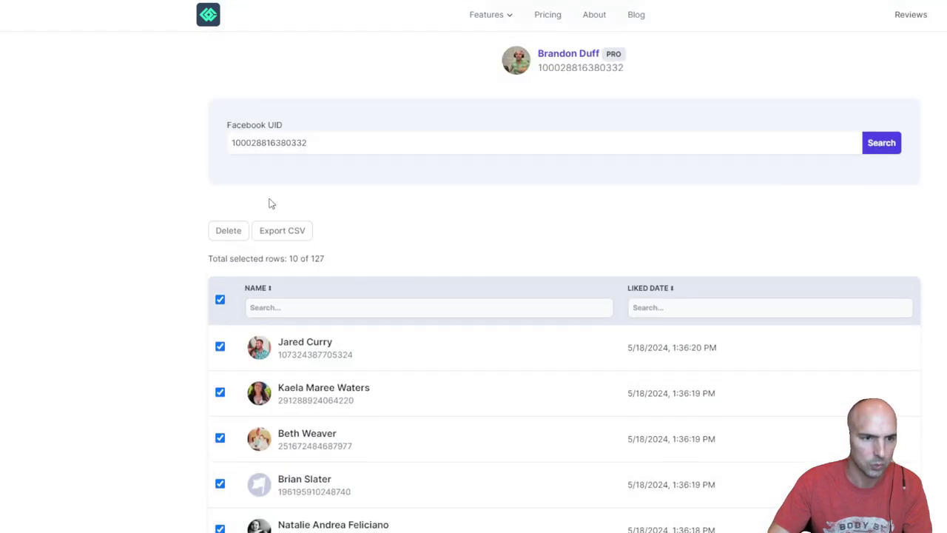
click(226, 230)
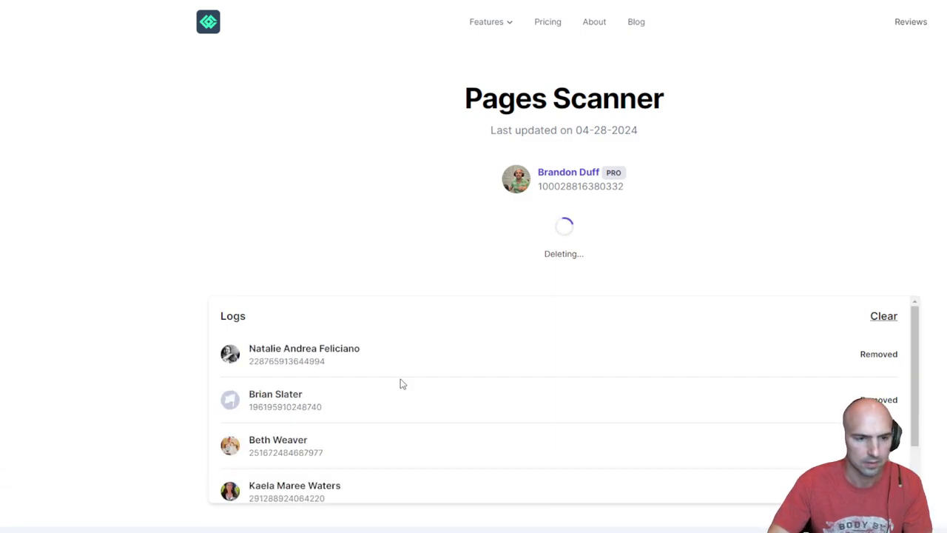
scroll(401, 384, down, 3)
scroll(401, 384, up, 3)
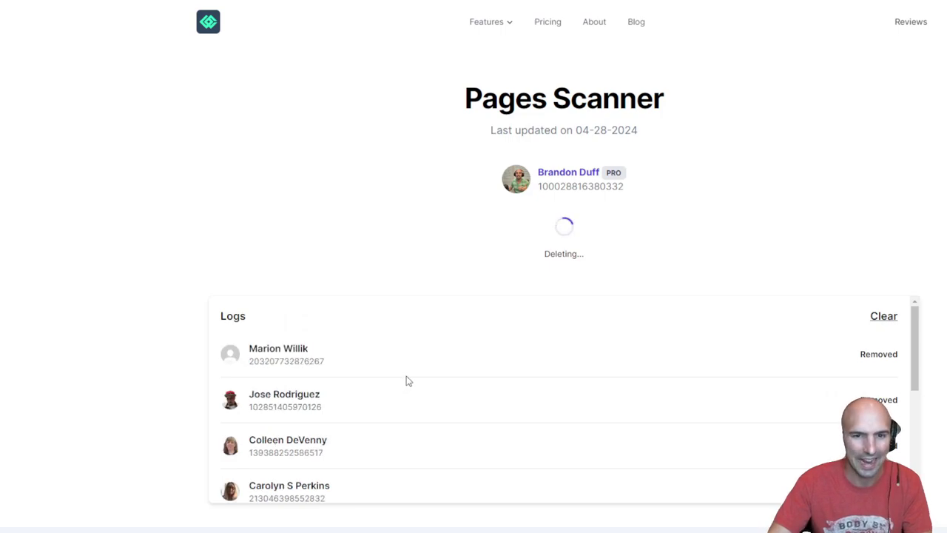
scroll(410, 378, down, 3)
scroll(412, 376, down, 3)
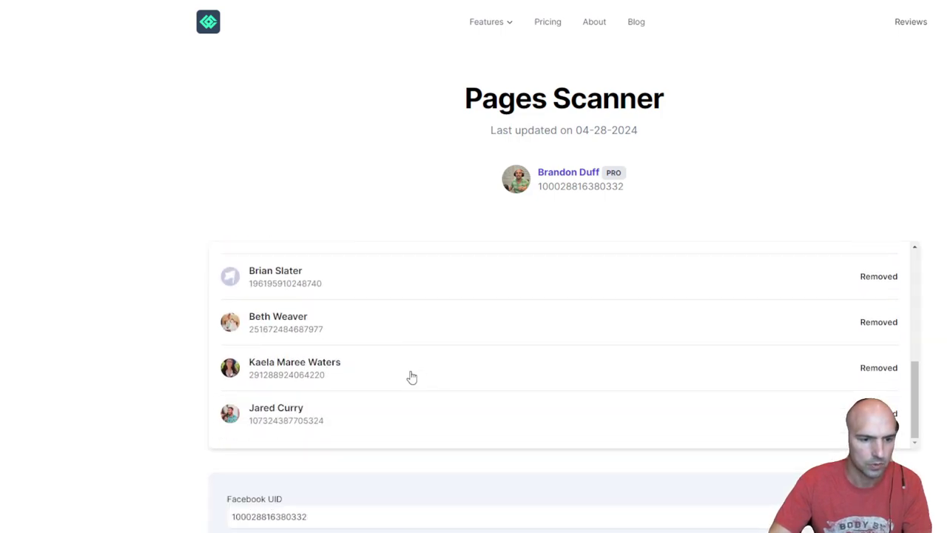
Step: Set the table of remaining liked pages to show 500 rows per page
scroll(412, 377, down, 6)
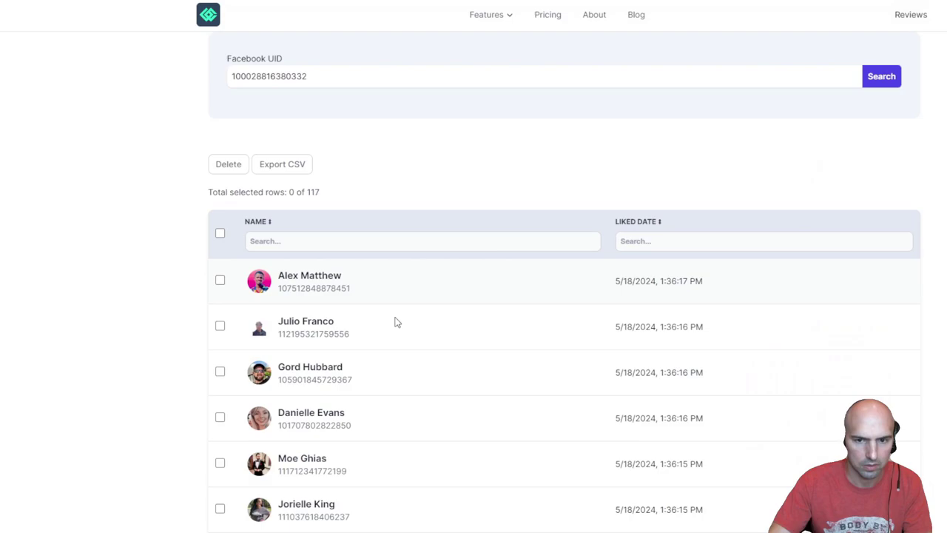
scroll(395, 321, down, 7)
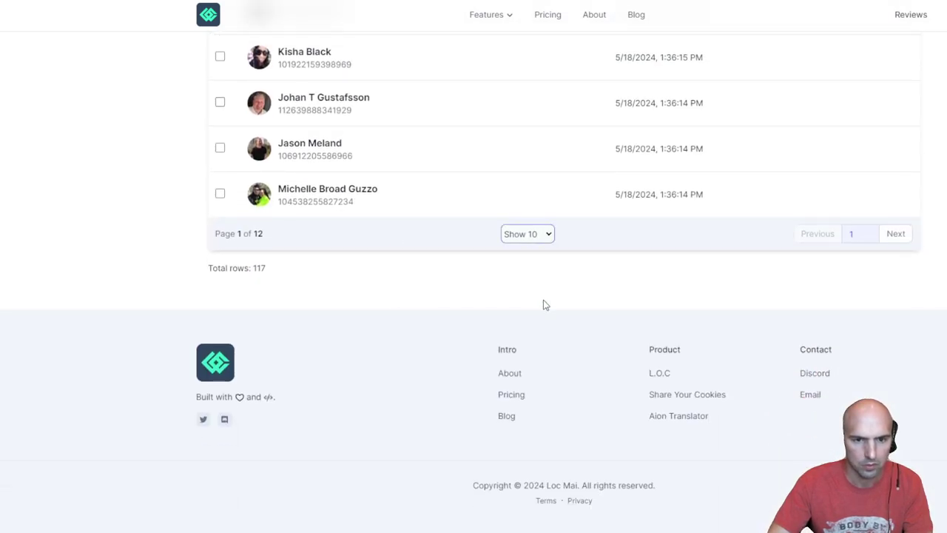
click(543, 304)
scroll(487, 279, up, 6)
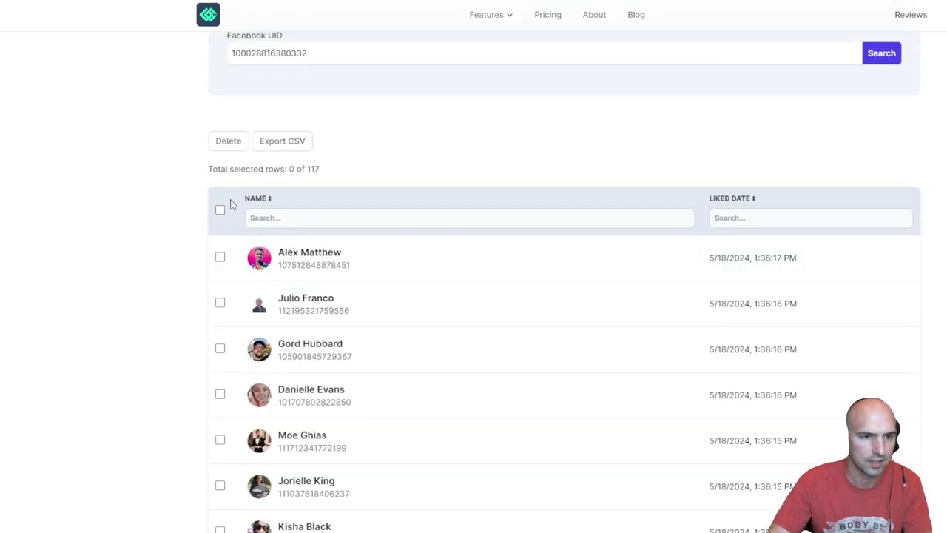
Step: Select all remaining liked pages, review the selection down to the end of the list, and delete the selected pages
click(220, 209)
scroll(431, 298, down, 12)
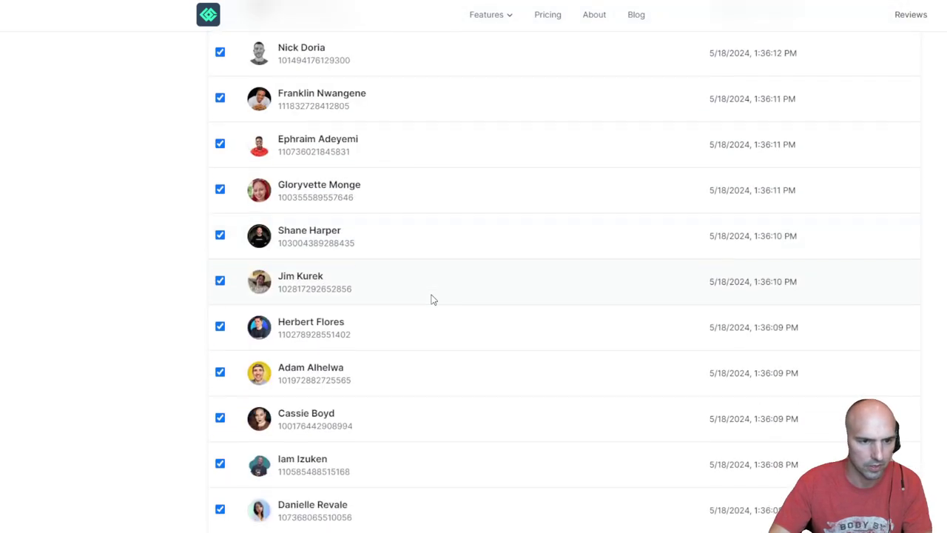
scroll(433, 299, down, 17)
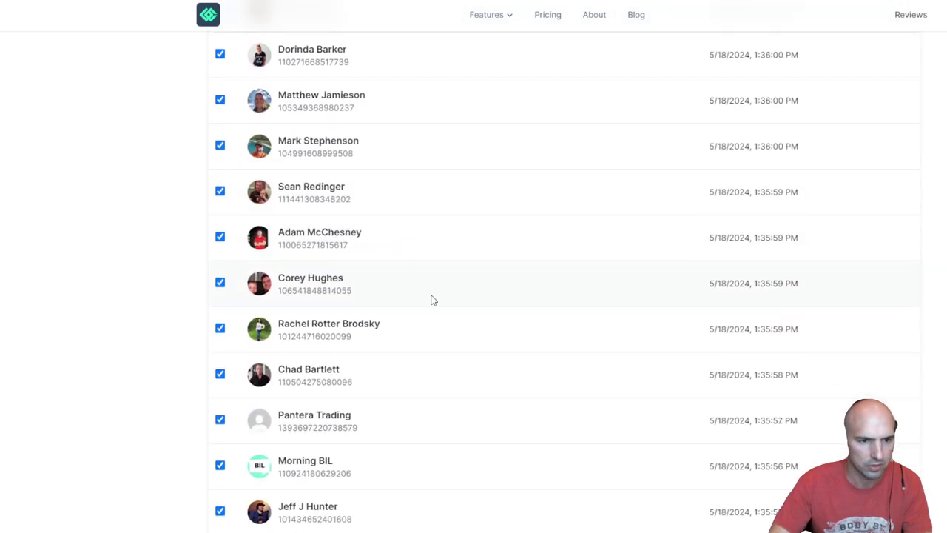
scroll(433, 300, down, 1)
scroll(433, 300, down, 3)
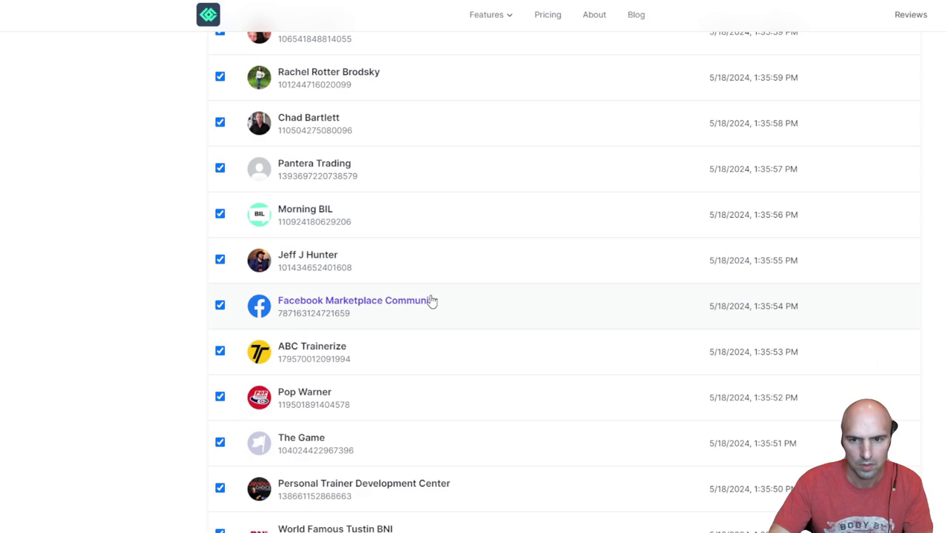
scroll(361, 302, down, 1)
scroll(361, 302, down, 6)
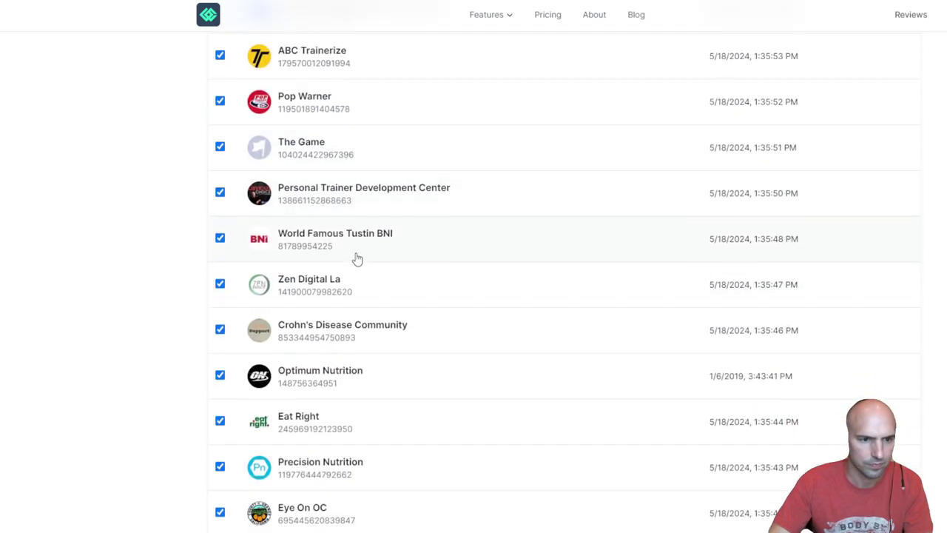
scroll(356, 256, down, 7)
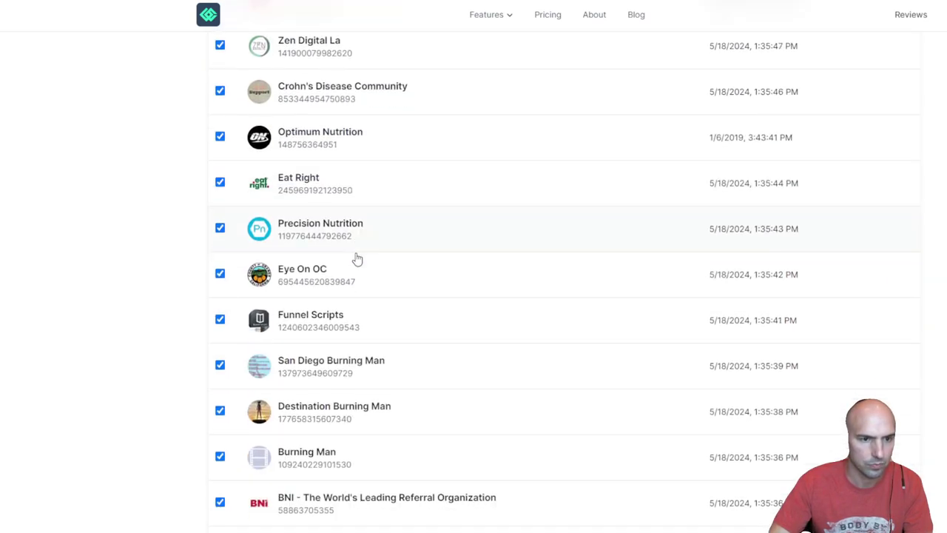
scroll(356, 256, down, 14)
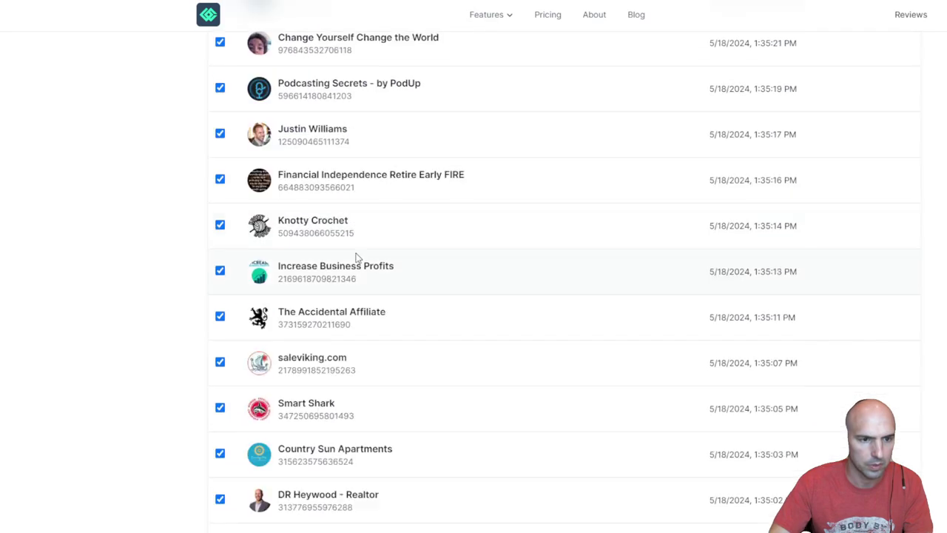
scroll(356, 257, down, 10)
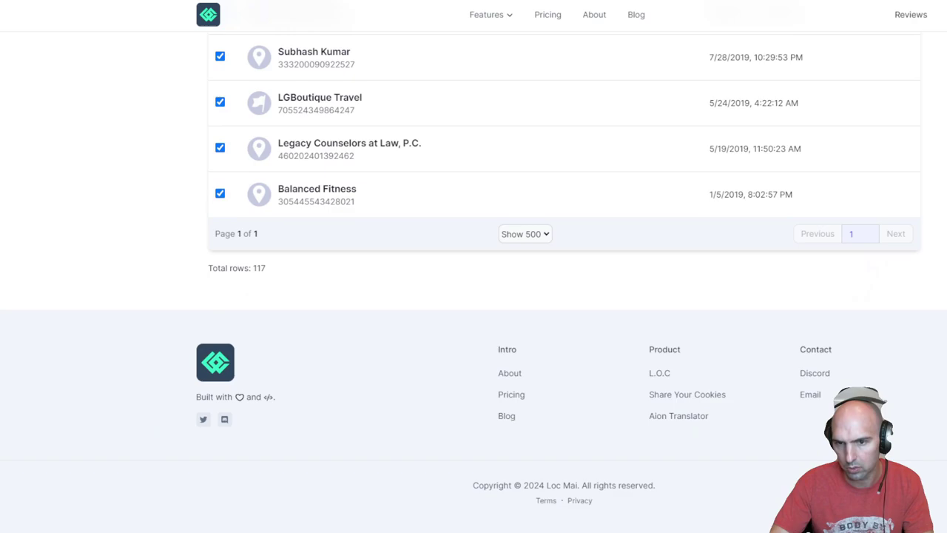
scroll(895, 74, up, 20)
scroll(797, 398, down, 3)
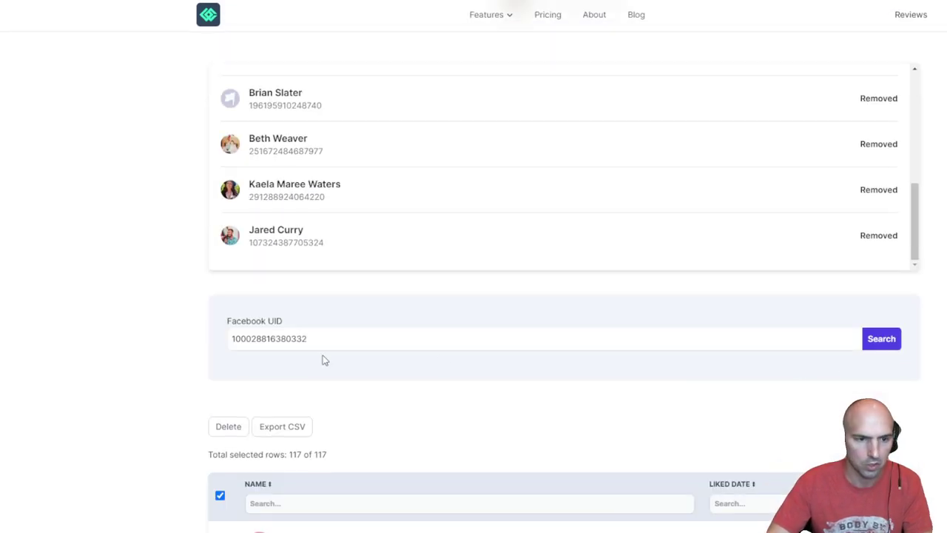
click(229, 428)
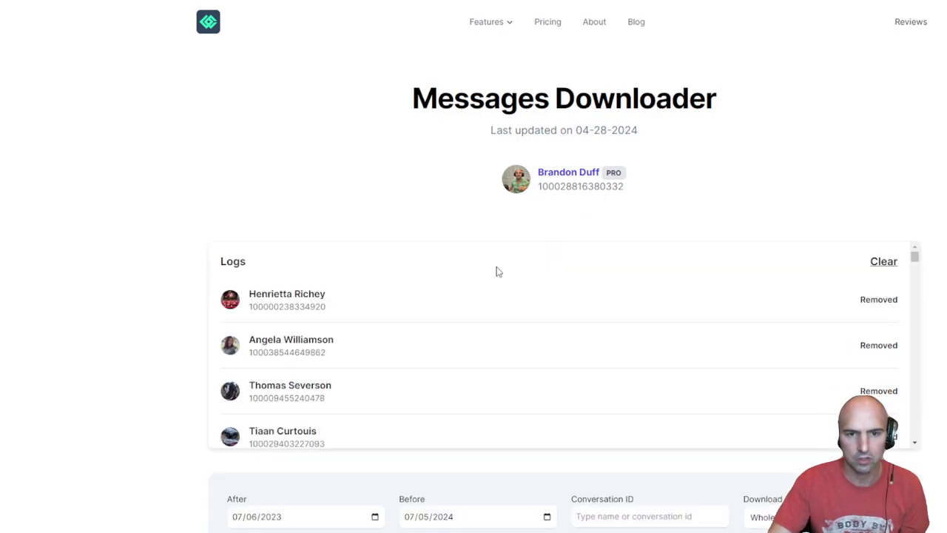
Step: Filter the conversations in the Messages Downloader to a minimum of 30 messages
scroll(520, 298, down, 3)
scroll(370, 457, down, 5)
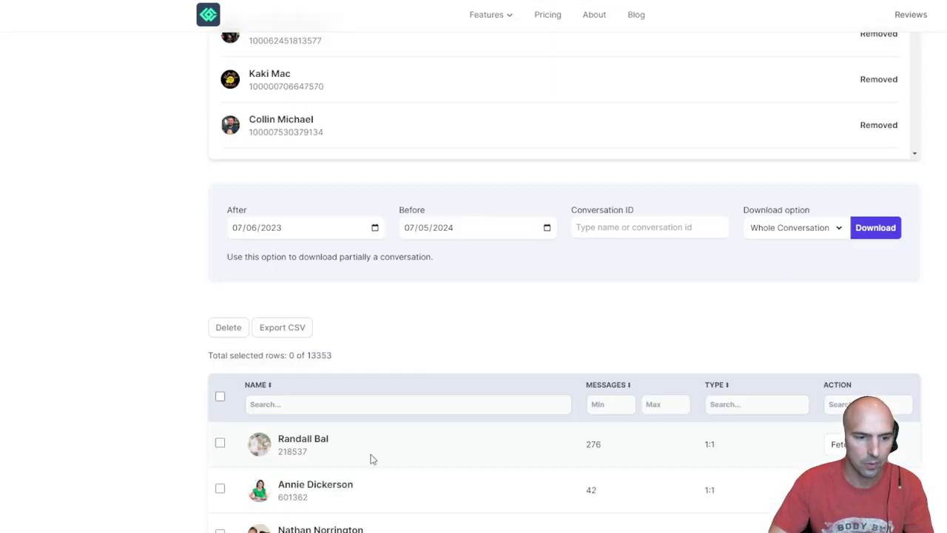
scroll(363, 362, up, 2)
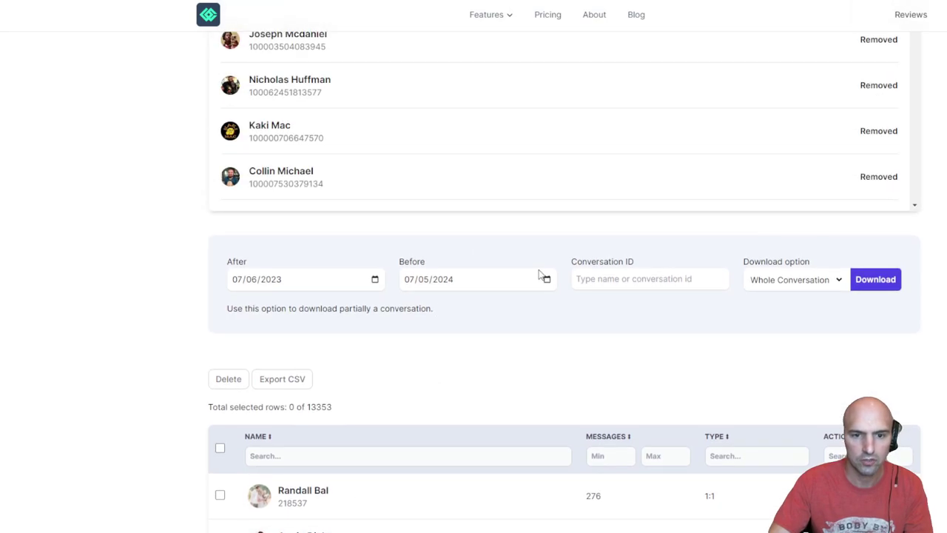
click(624, 456)
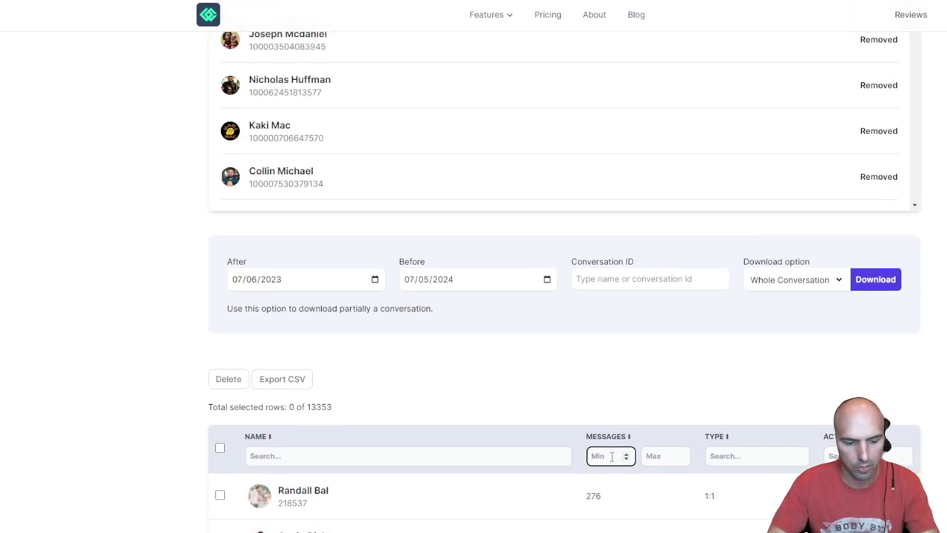
scroll(642, 396, down, 3)
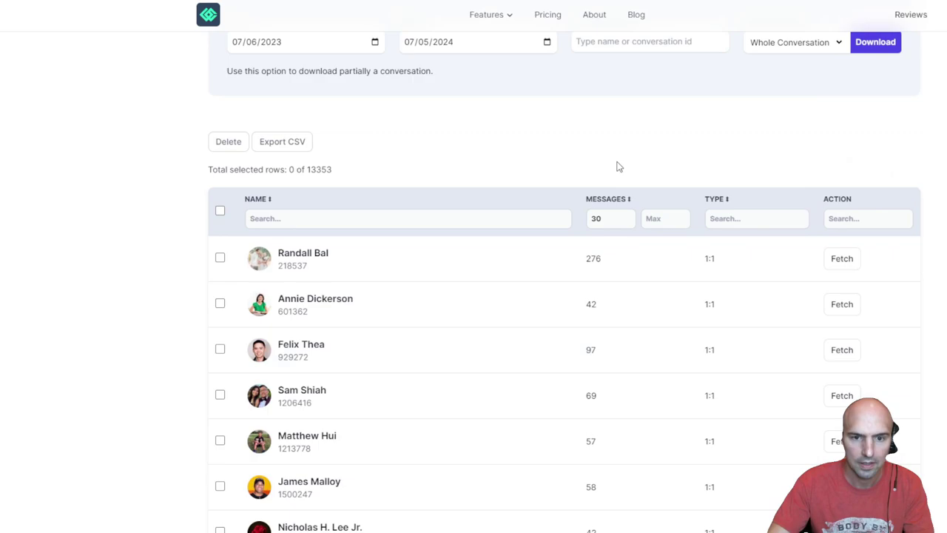
Step: Show more rows per page and look through the conversations that match the message filter
scroll(350, 328, down, 3)
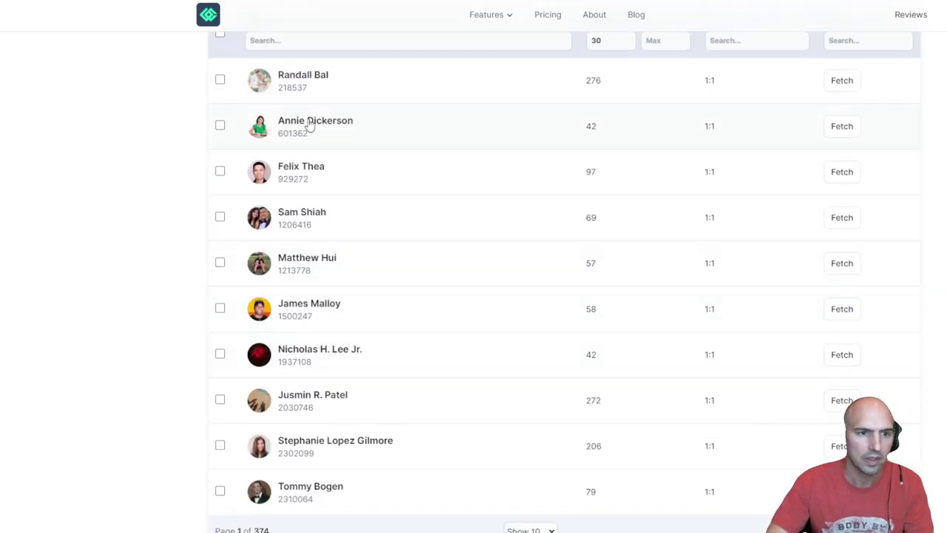
scroll(339, 348, down, 3)
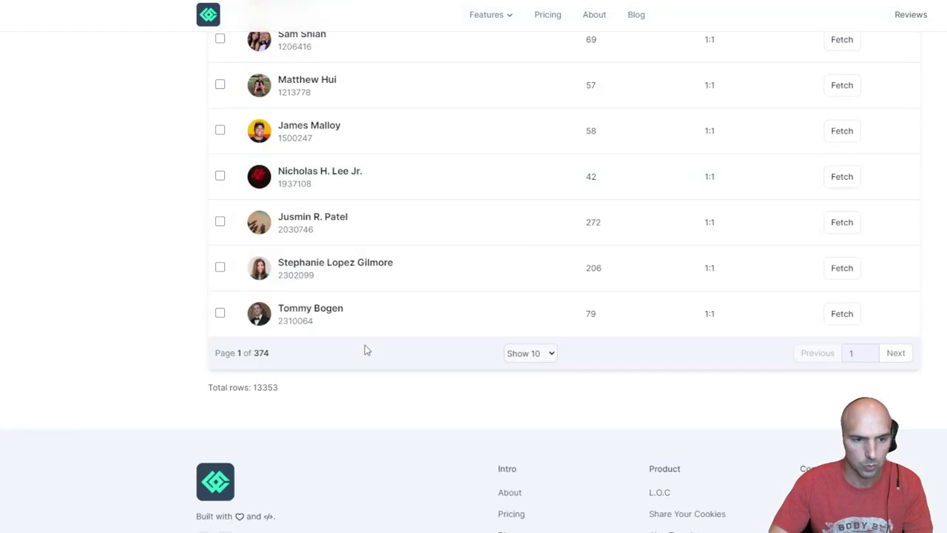
click(512, 356)
click(533, 422)
scroll(381, 282, down, 3)
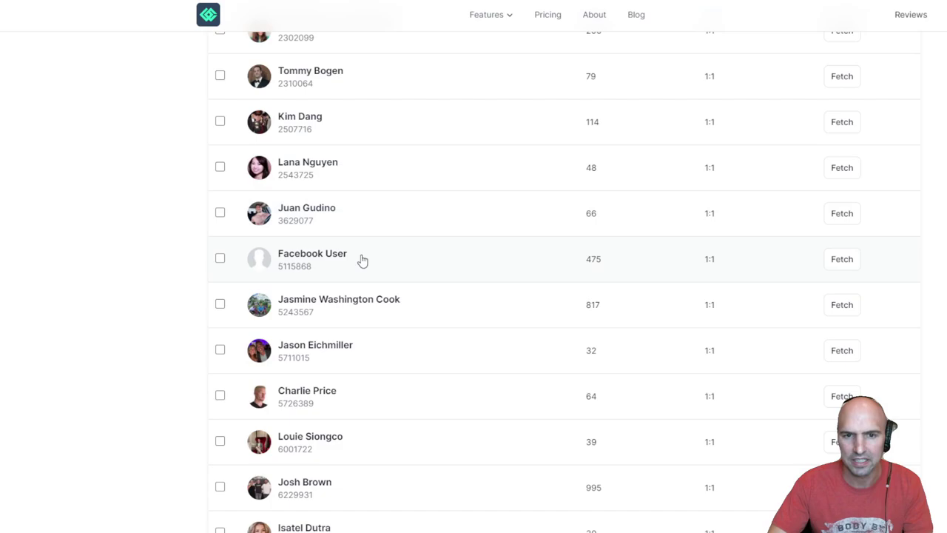
scroll(410, 245, down, 2)
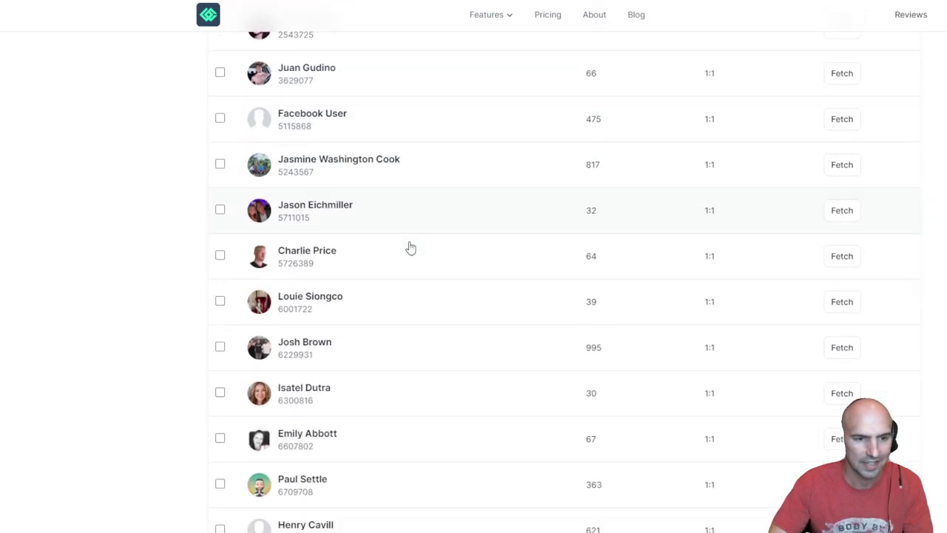
scroll(411, 248, down, 5)
scroll(411, 248, up, 10)
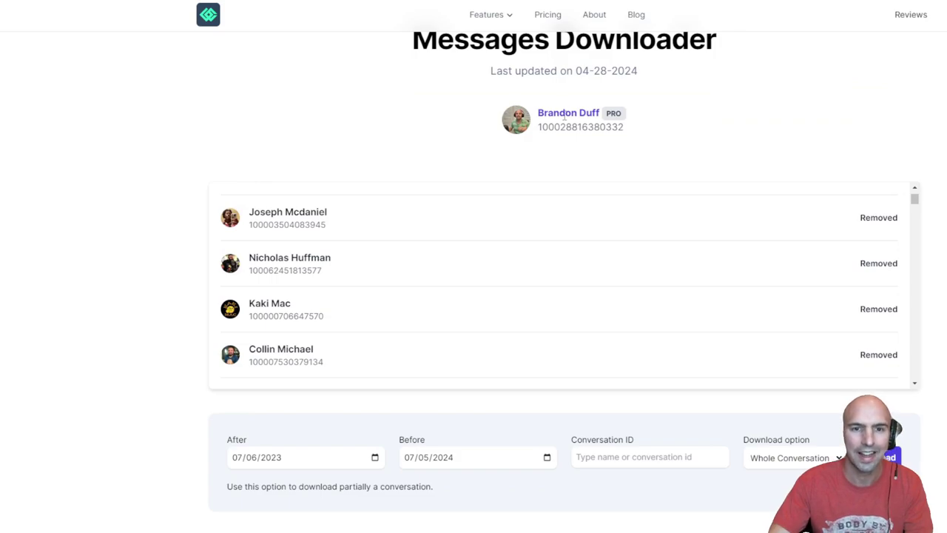
scroll(565, 115, up, 2)
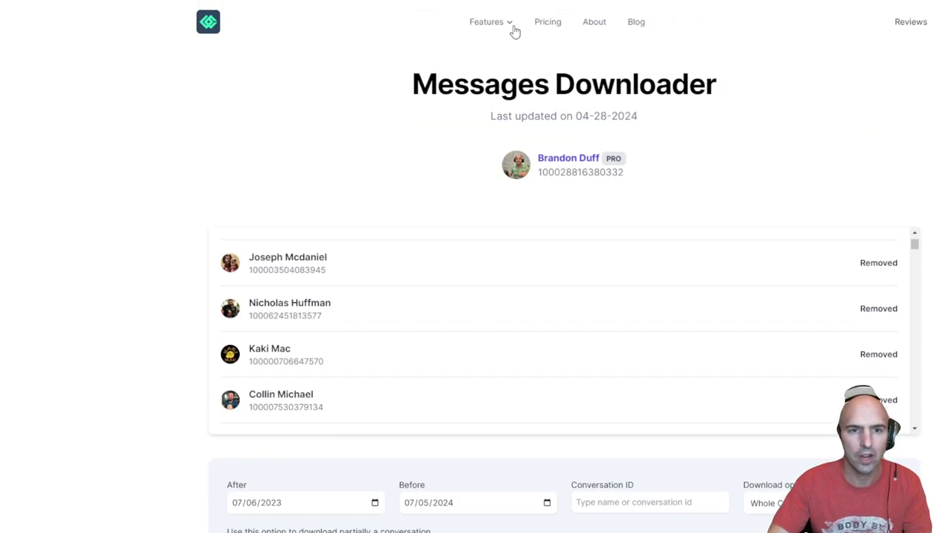
click(512, 24)
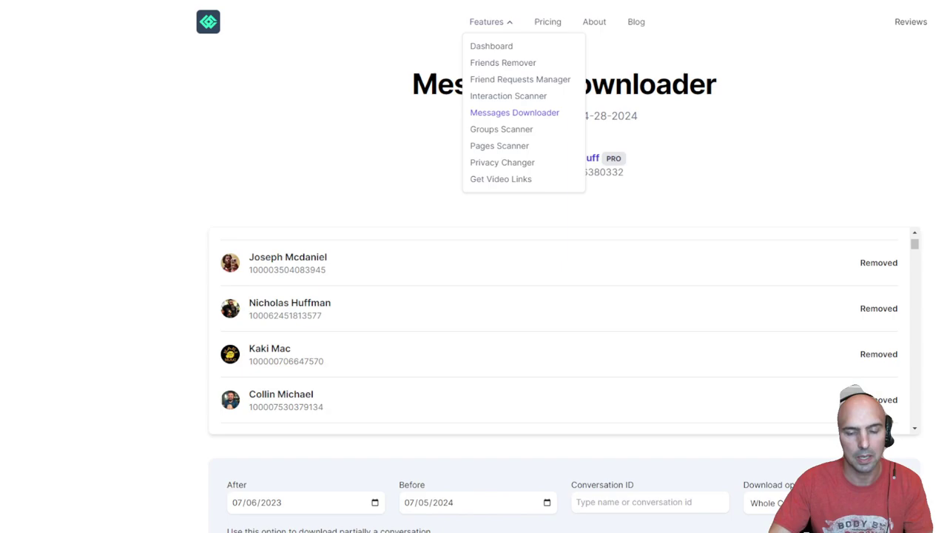
click(642, 149)
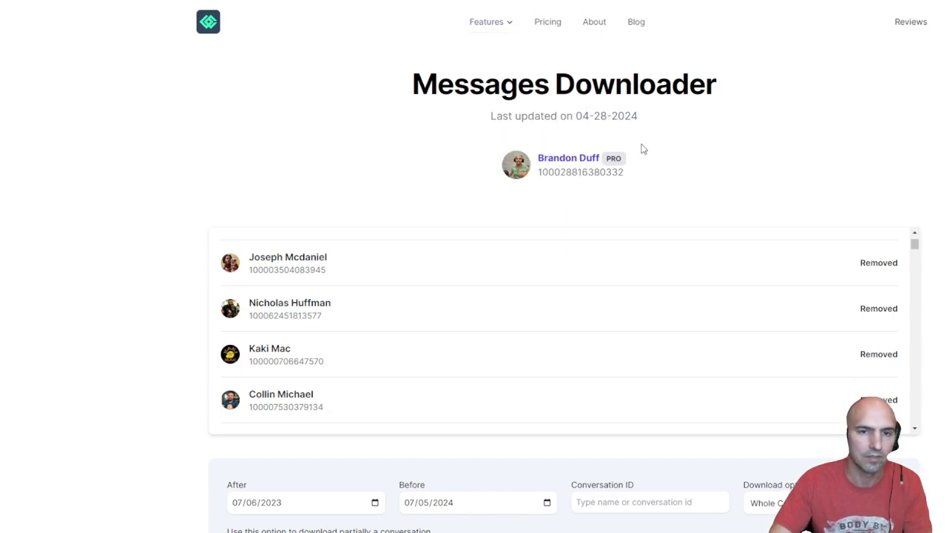